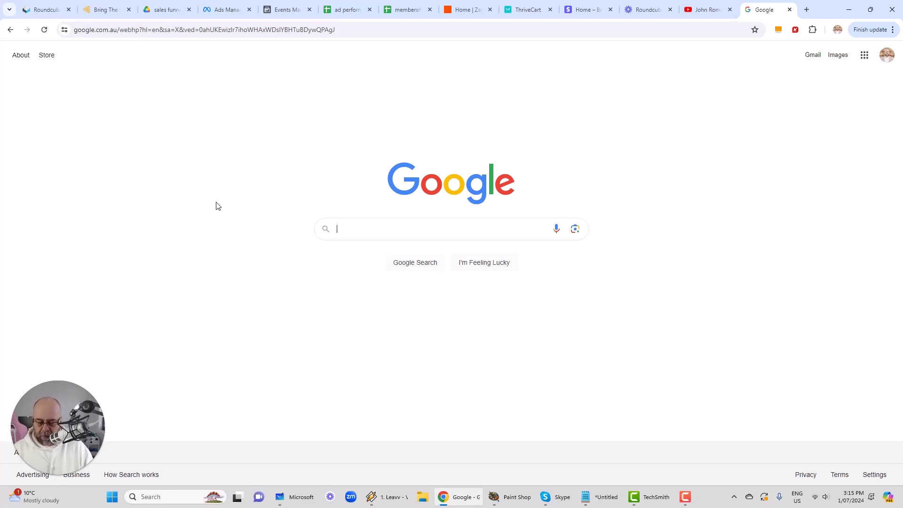
Step: Search Google for 'affordable pest control services' and scroll through the sponsored ads and results
text(affordable )
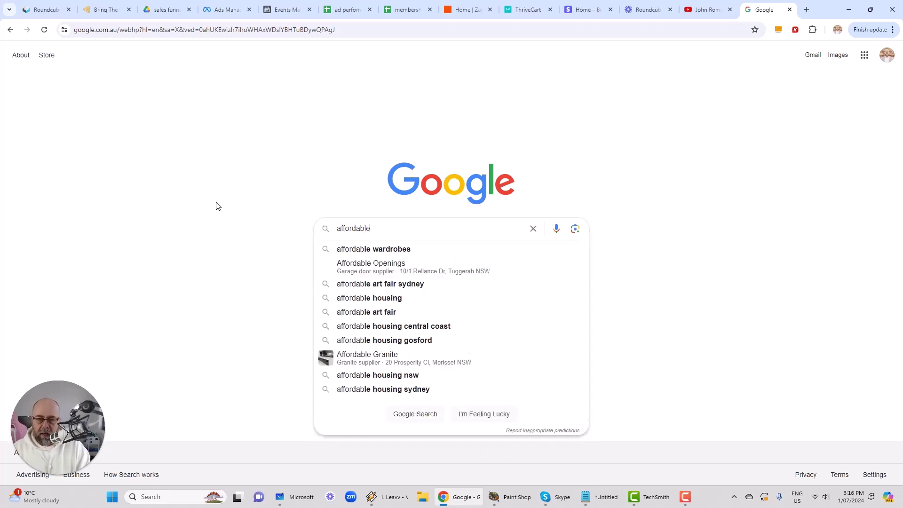
text(pest )
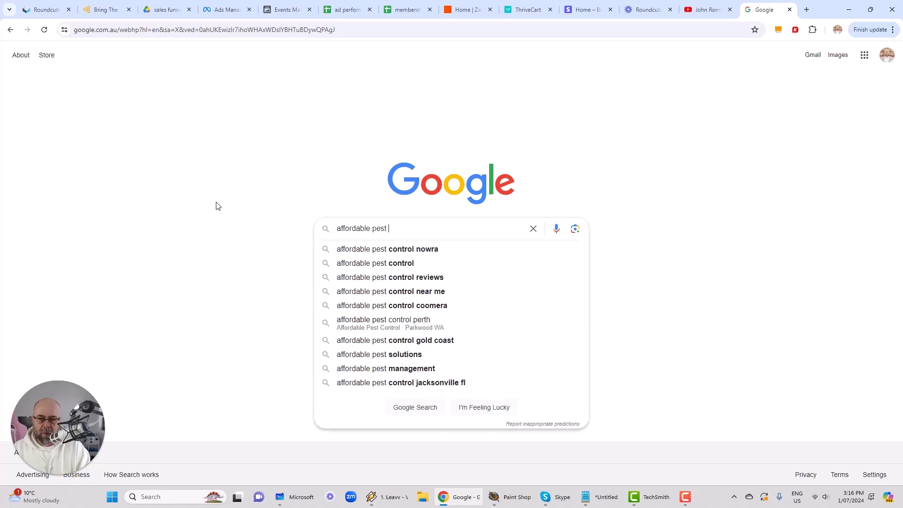
text(control services)
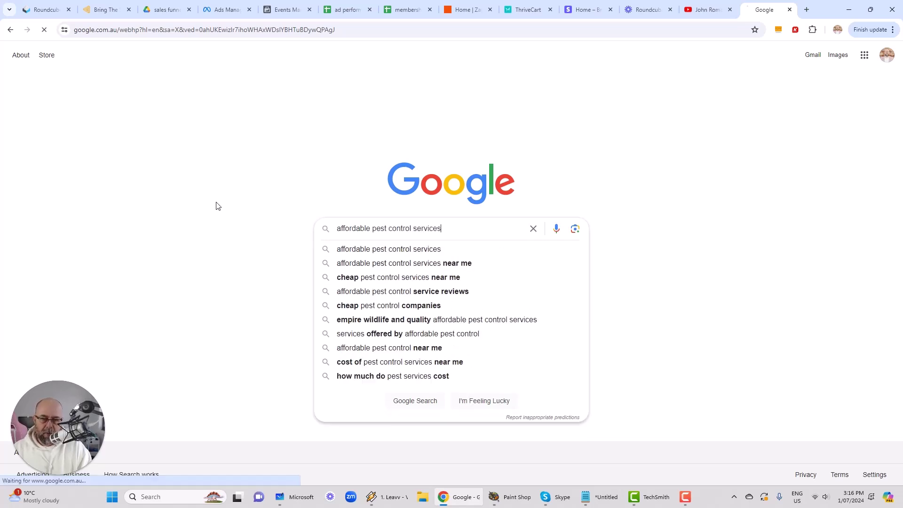
key(Return)
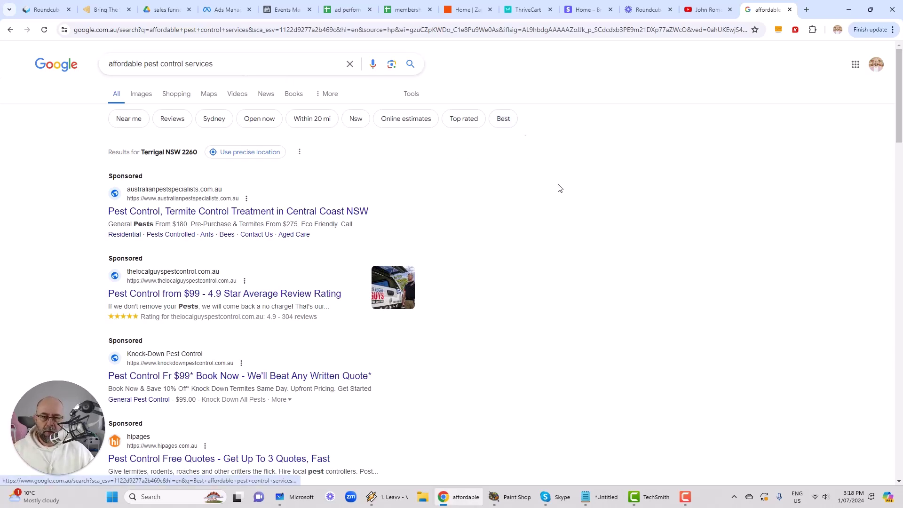
scroll(524, 168, down, 1)
scroll(525, 170, down, 2)
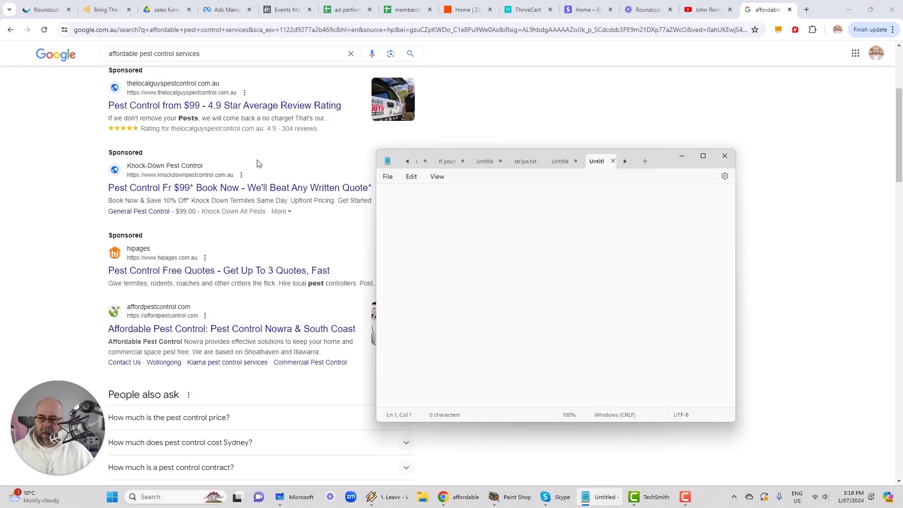
Step: Write 'pest' in the notes, with the query "affordable pest control services" in quotes above it
key(Return)
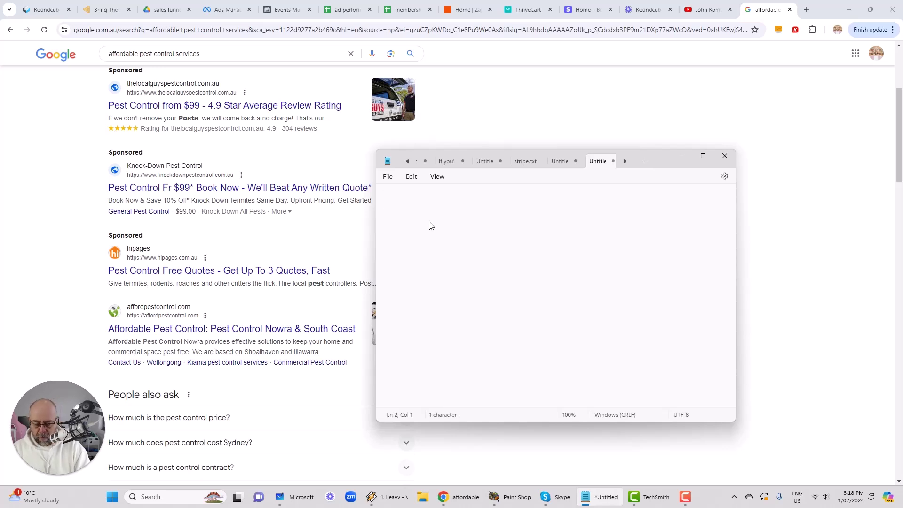
text(pest)
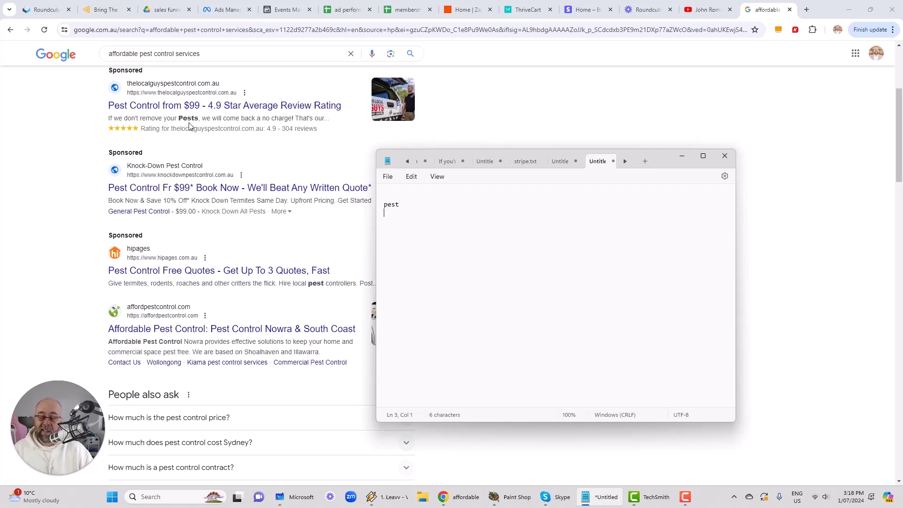
click(210, 56)
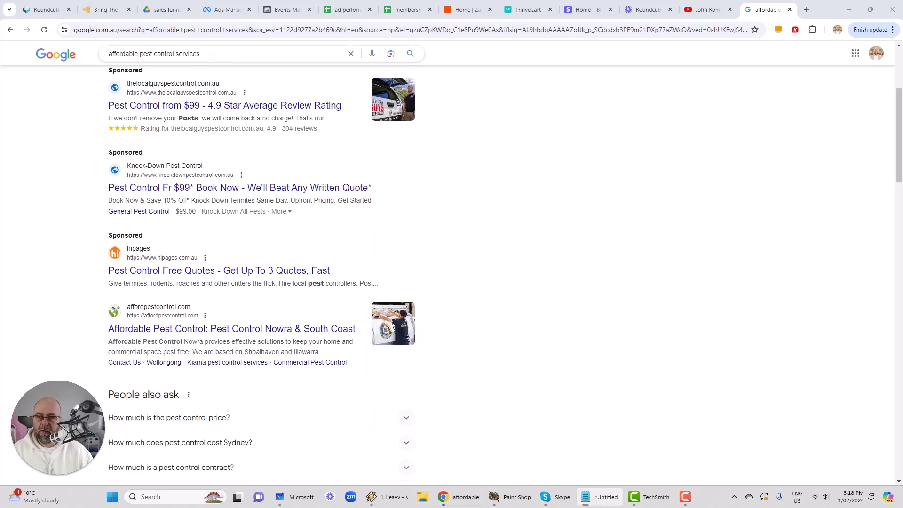
key(ctrl+a)
key(ctrl+c)
key(alt+Tab)
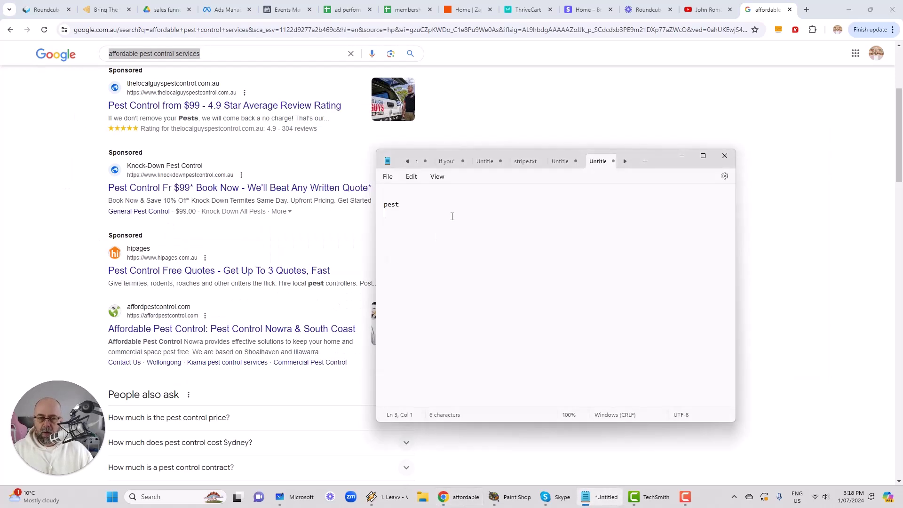
key(Up)
key(Up)
key(Return)
key(Return)
key(Up)
key(Up)
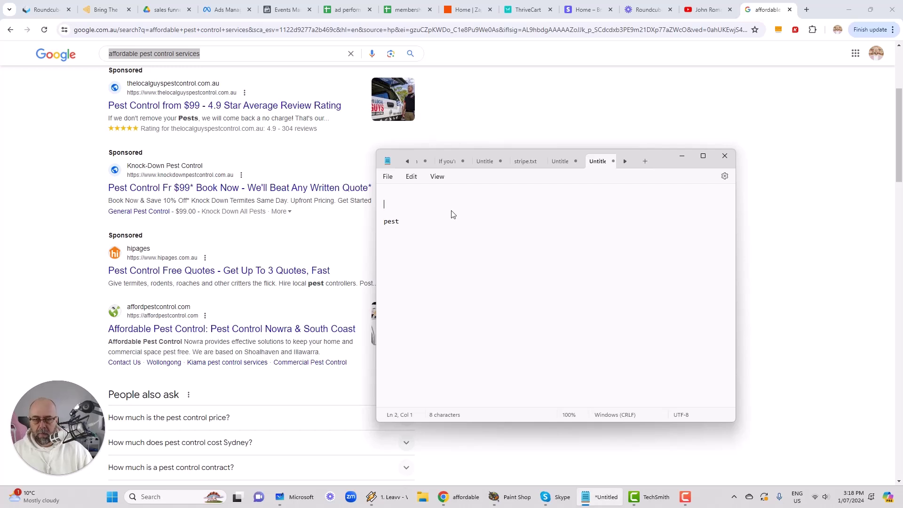
key(ctrl+v)
text(")
key(Home)
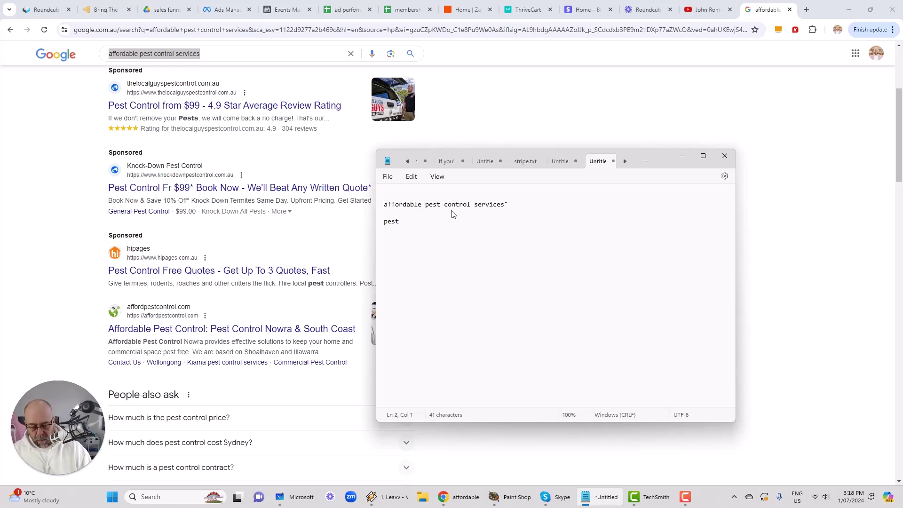
text(")
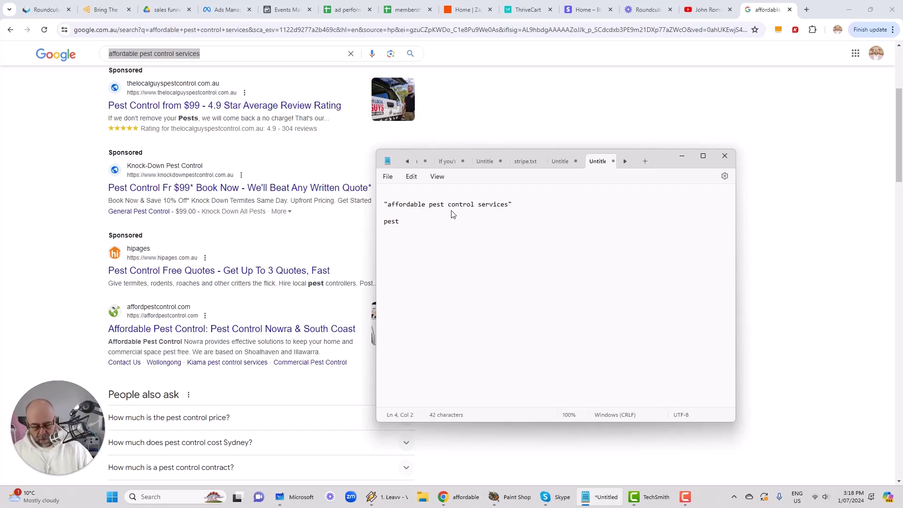
key(Return)
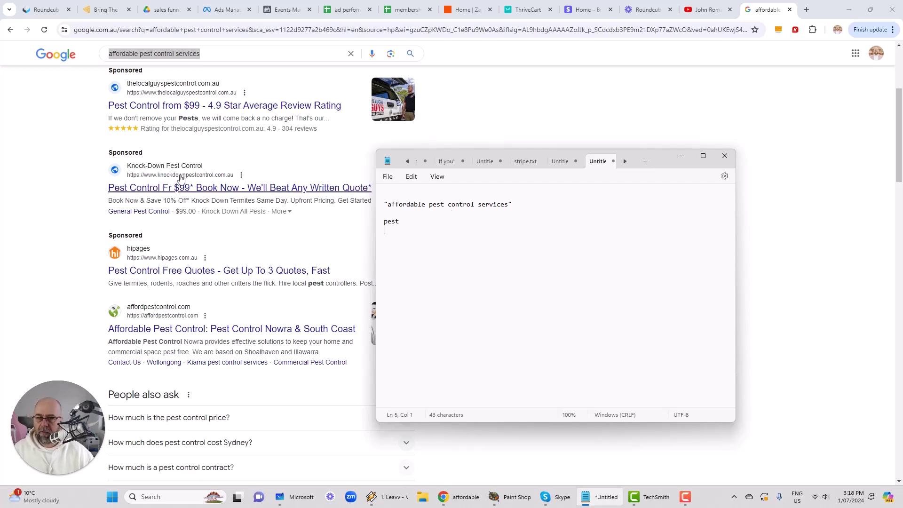
Step: Copy 'Affordable Pest Control' from a result snippet into the keyword list
drag(654, 156, 691, 120)
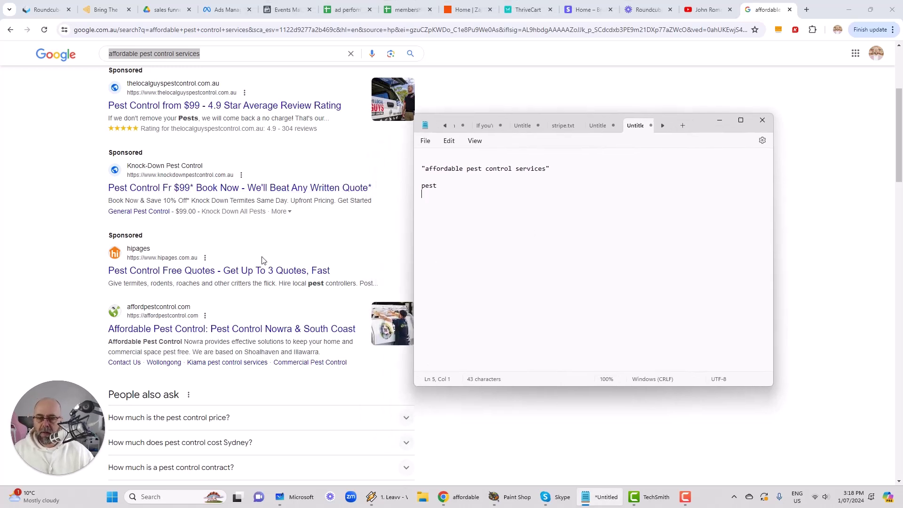
scroll(262, 260, down, 3)
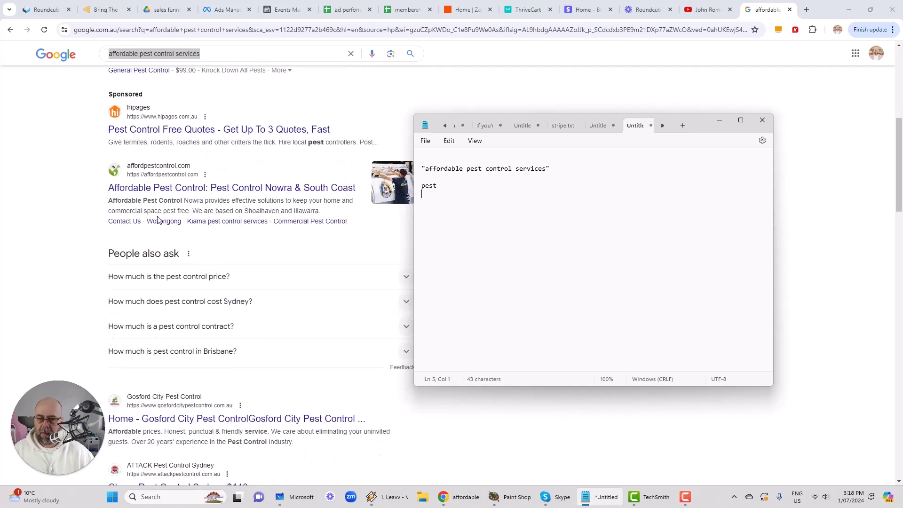
drag(108, 200, 186, 204)
key(ctrl+c)
key(alt+Tab)
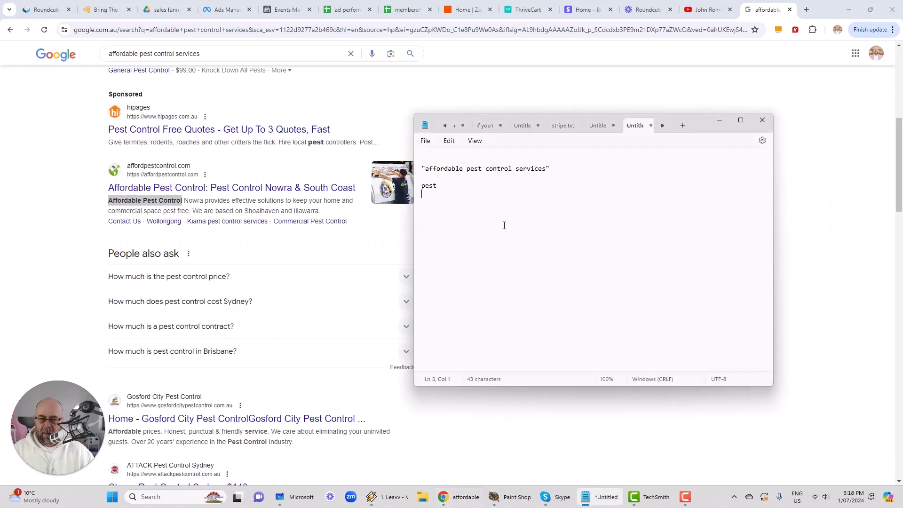
key(ctrl+v)
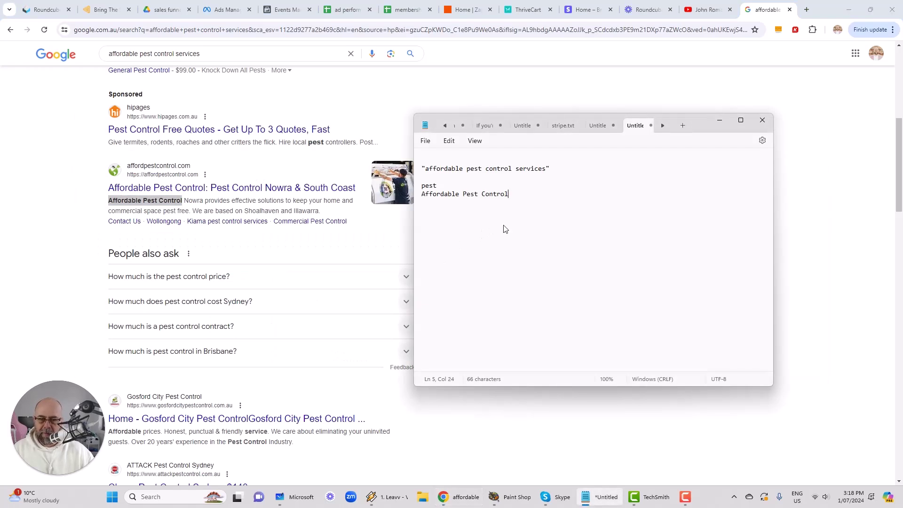
key(alt+Tab)
click(105, 232)
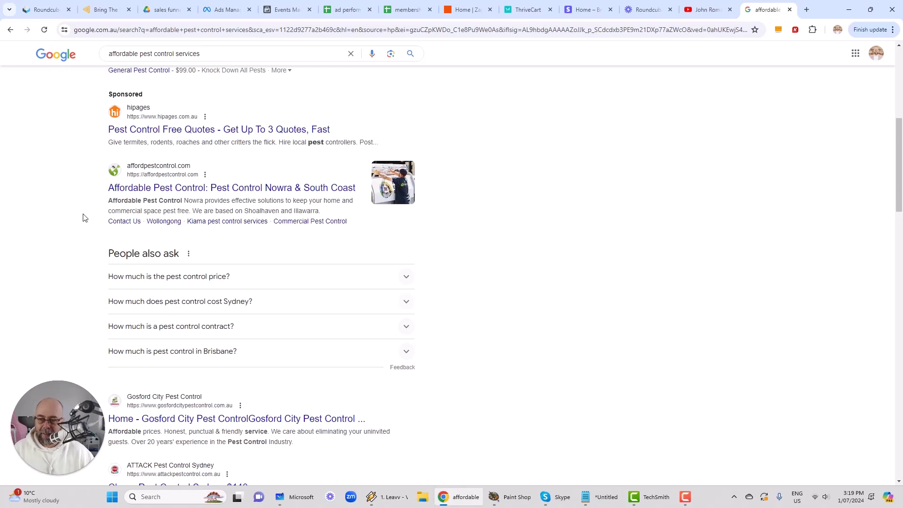
Step: Add the keywords service/s and cheap pest control below Affordable Pest Control
scroll(86, 206, down, 2)
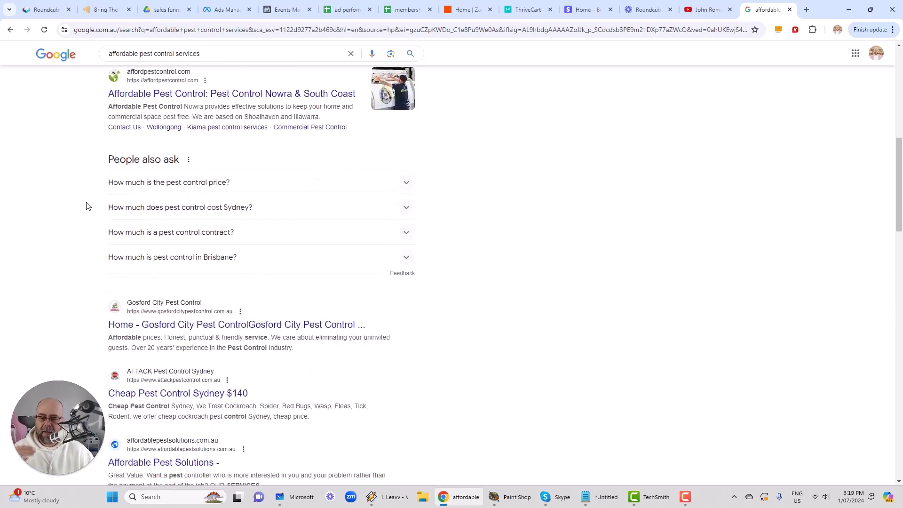
scroll(90, 205, down, 1)
scroll(91, 205, down, 2)
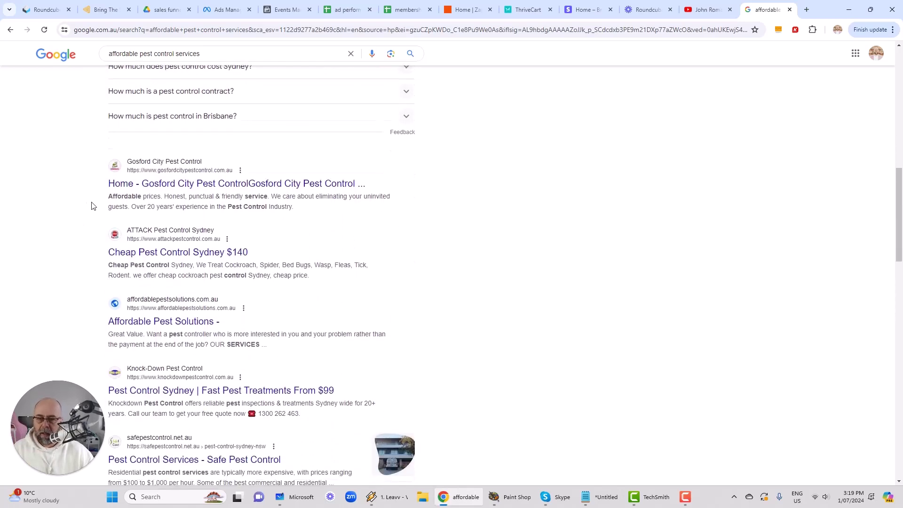
key(alt+Tab)
click(293, 225)
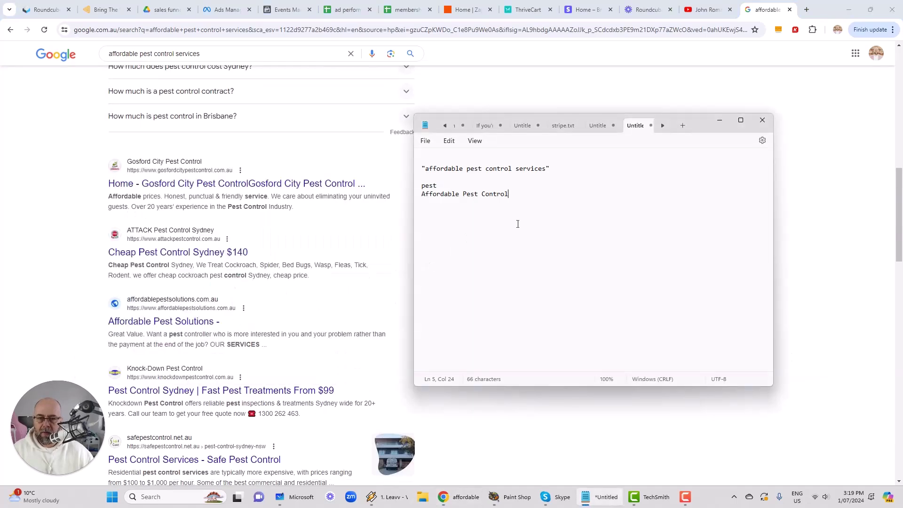
key(Return)
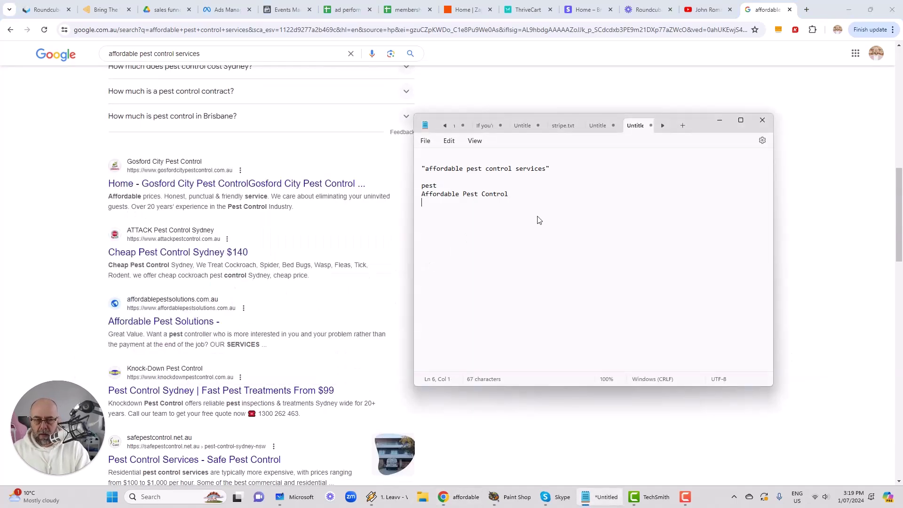
text(pest control)
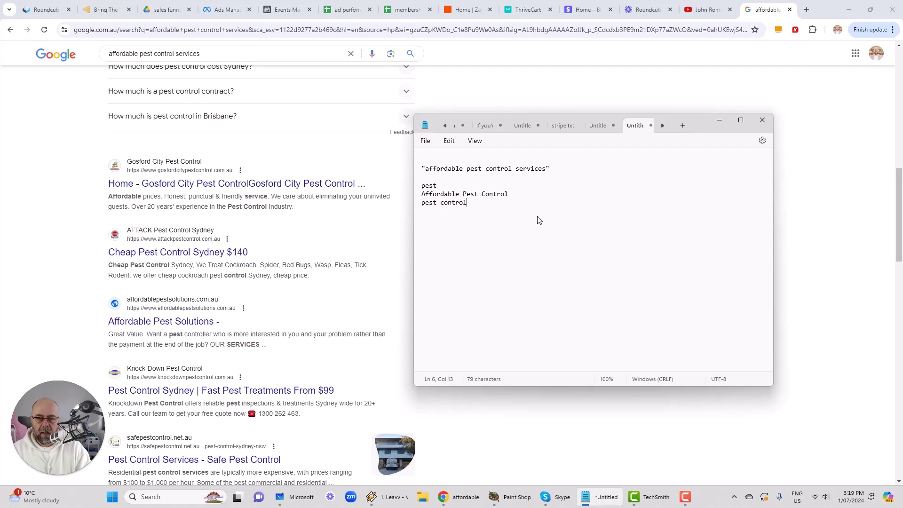
key(BackSpace)
key(BackSpace)
key(BackSpace)
key(BackSpace)
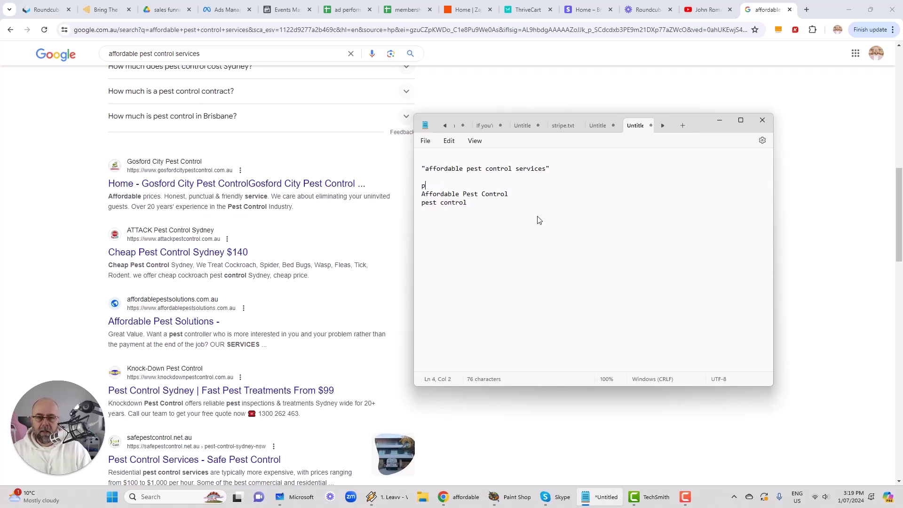
key(Delete)
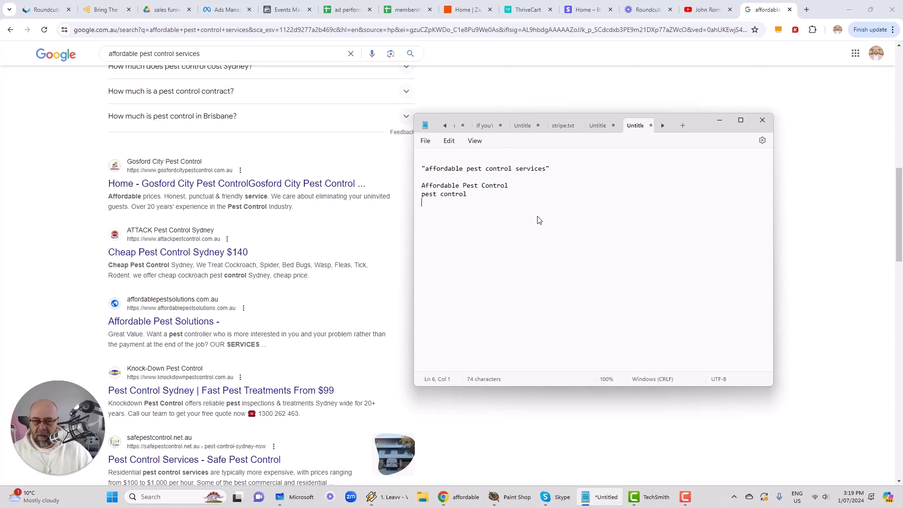
text(service)
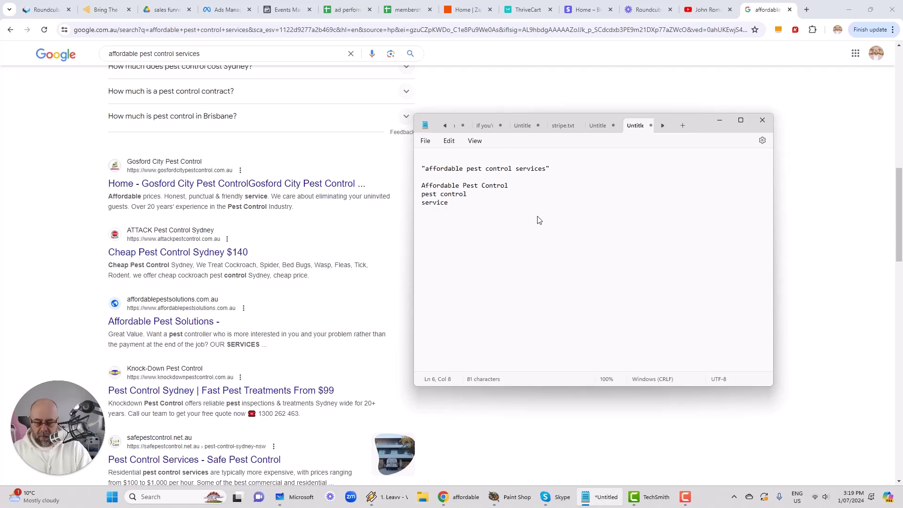
text(/s )
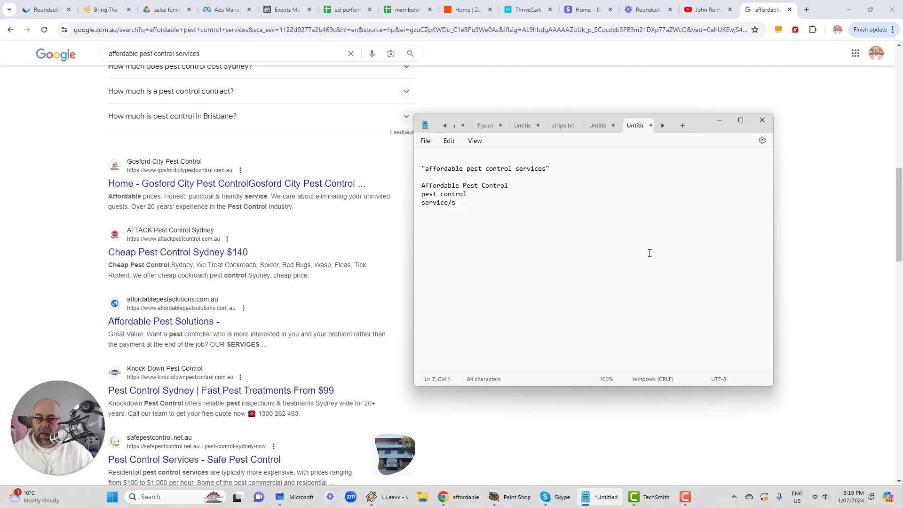
text(cheap pest)
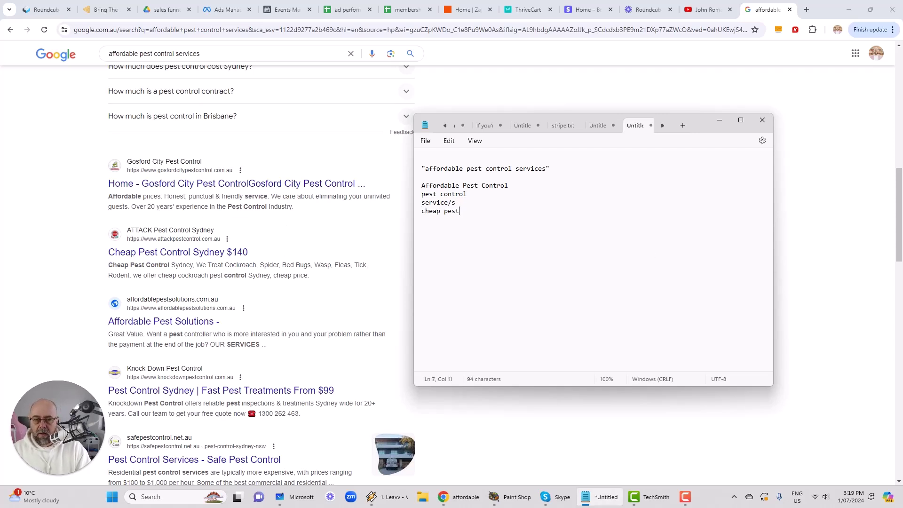
text( control)
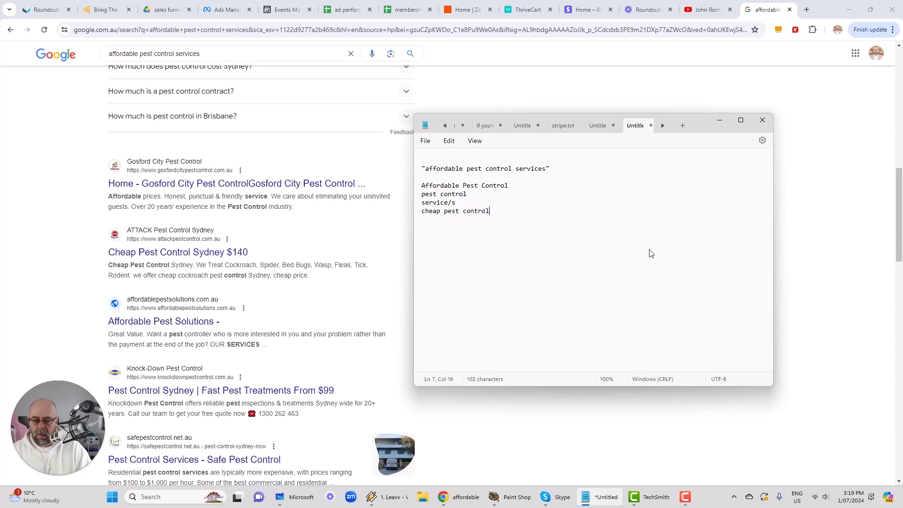
scroll(306, 299, down, 2)
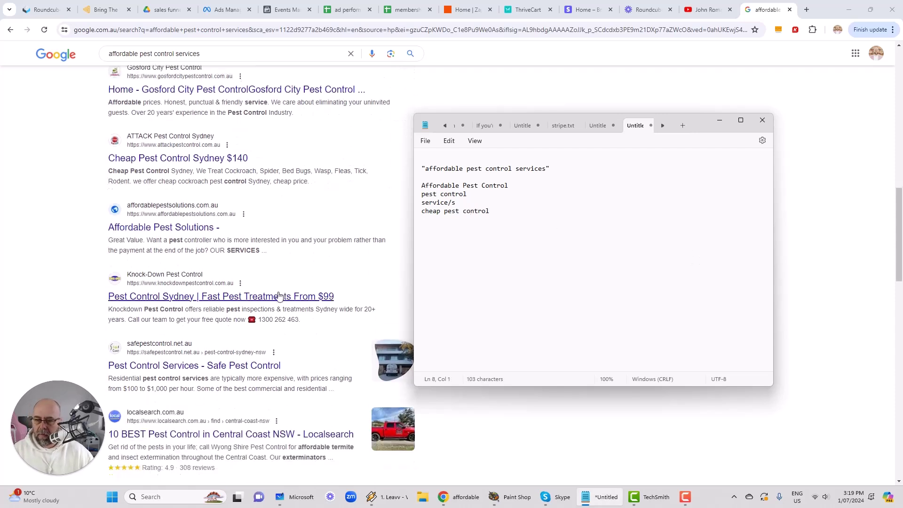
scroll(334, 240, down, 2)
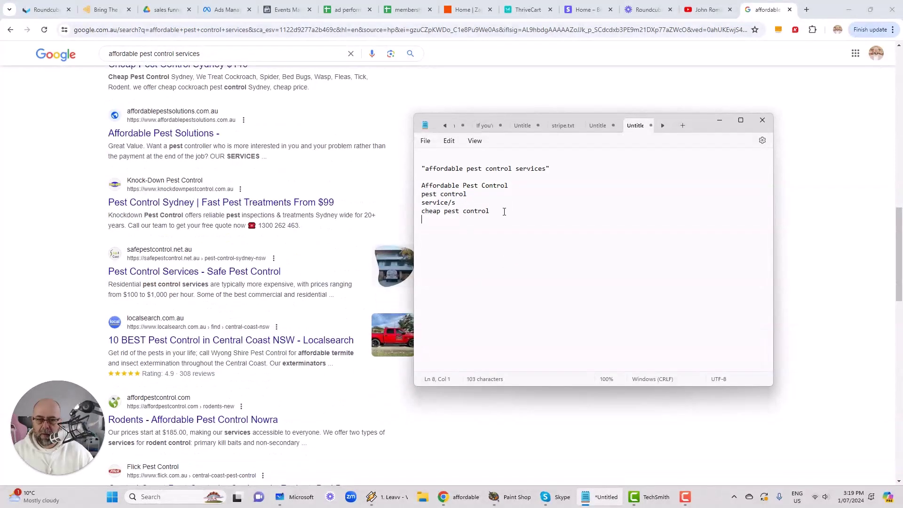
Step: Add 'pest control services' and trim service/s down to service
text(pest control services)
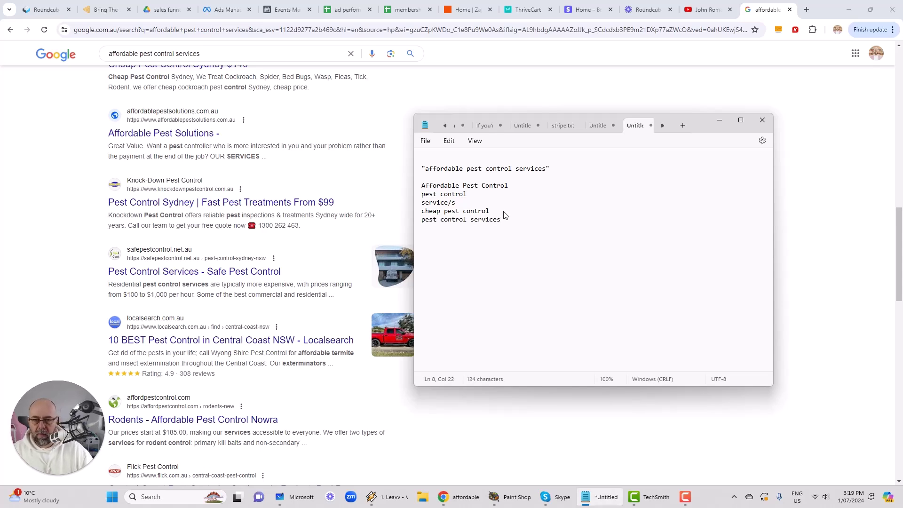
key(Up)
key(Up)
key(BackSpace)
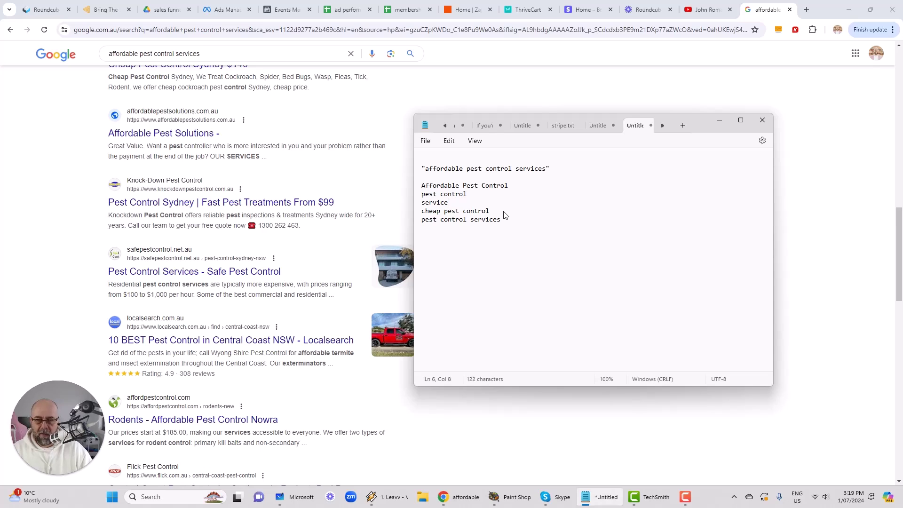
scroll(197, 207, down, 1)
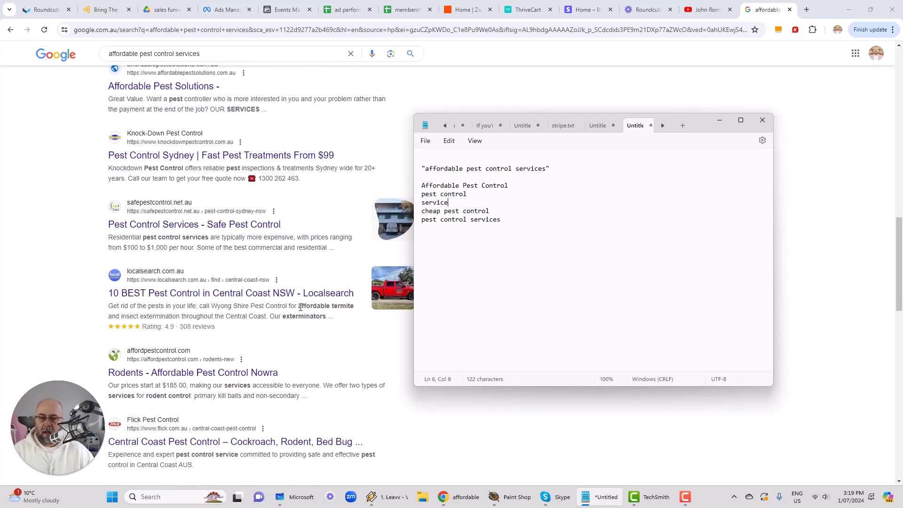
scroll(336, 250, down, 3)
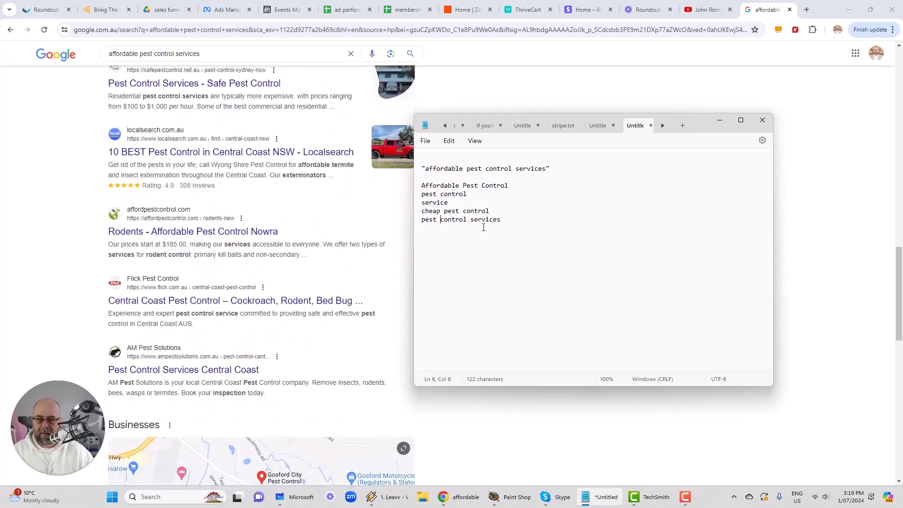
Step: Add the keywords affordable termite and exterminators to the list
click(504, 221)
key(Return)
text(a)
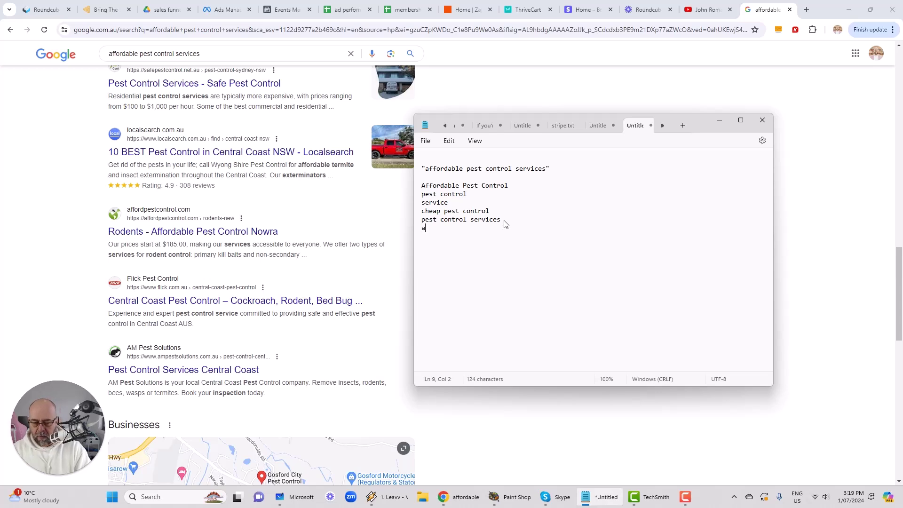
text(ffor)
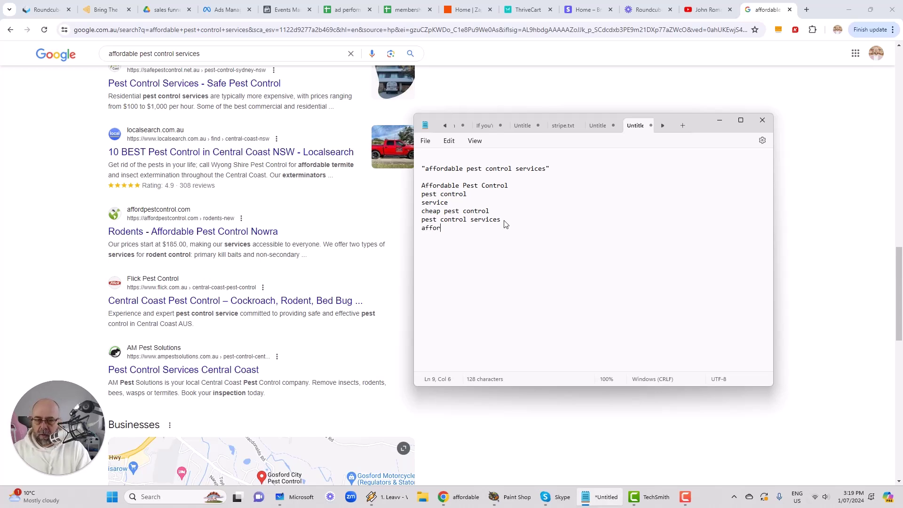
text(d)
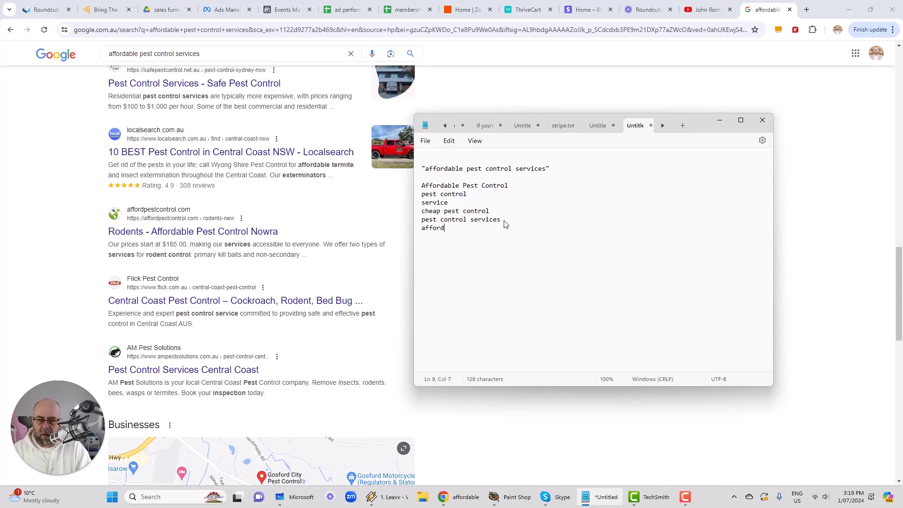
text(able termite)
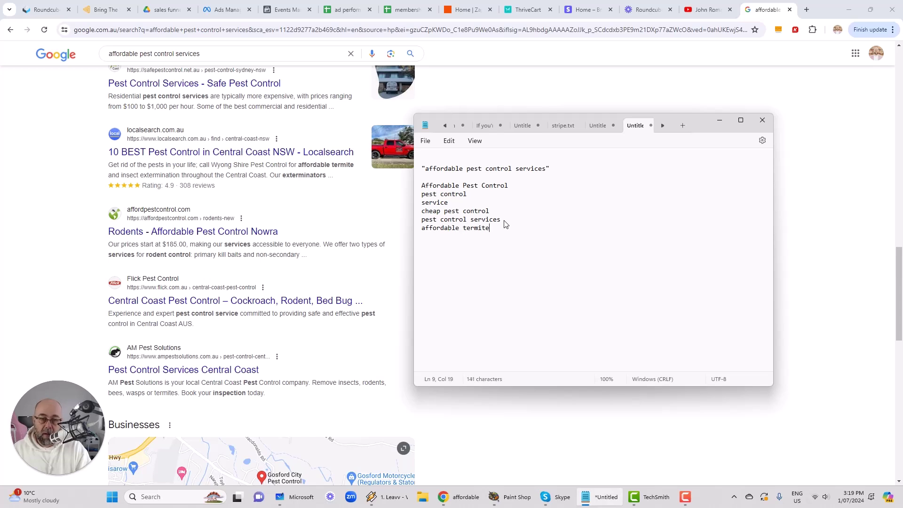
key(Return)
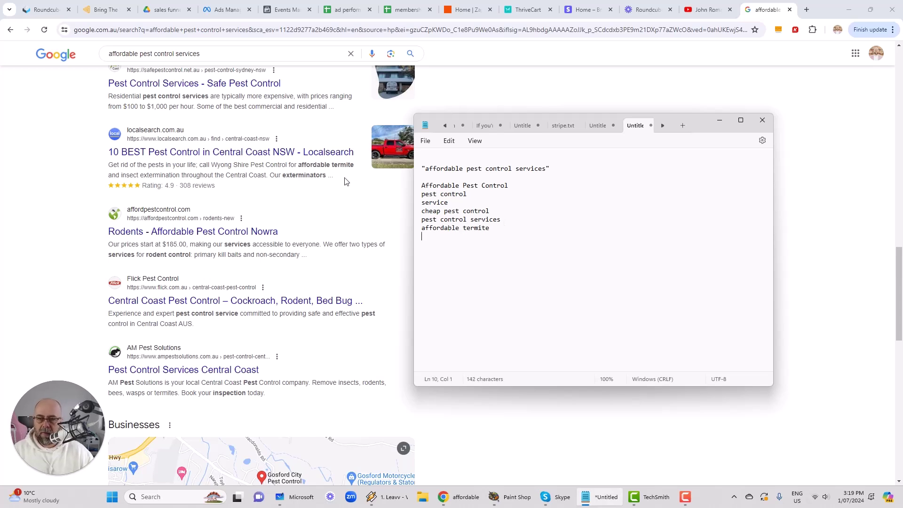
text(exte)
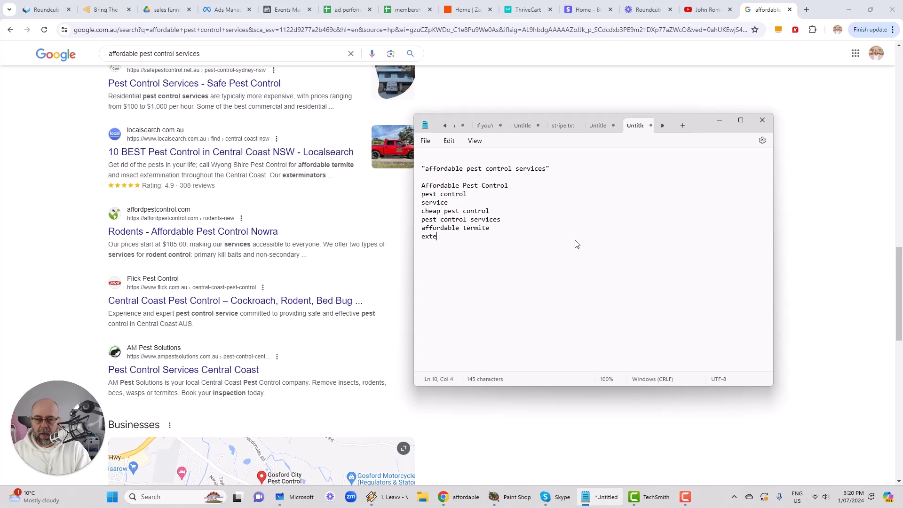
text(rminators)
key(Return)
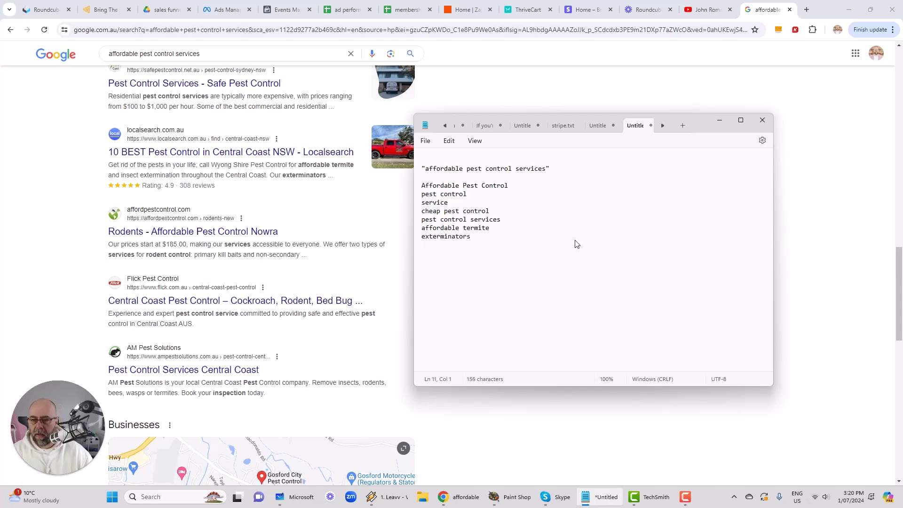
Step: Add rodent control and inspection as the final keyword lines
scroll(368, 169, down, 1)
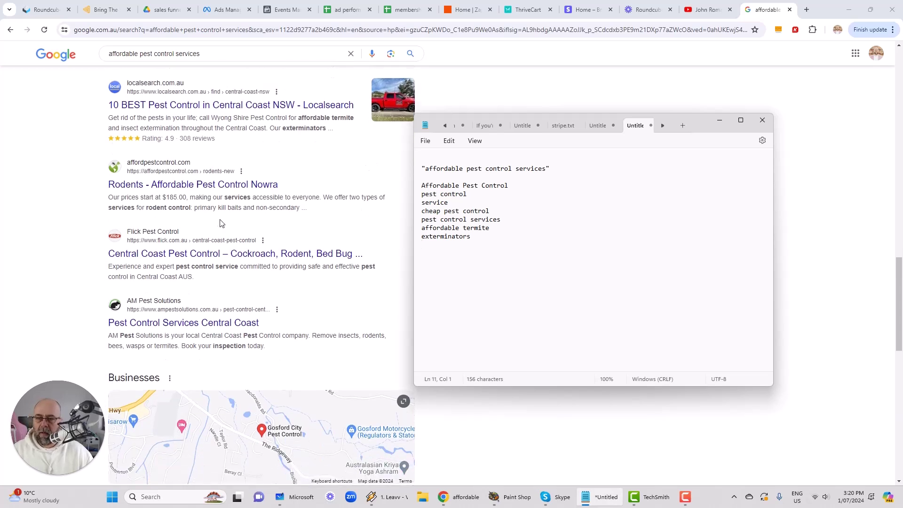
text(rode)
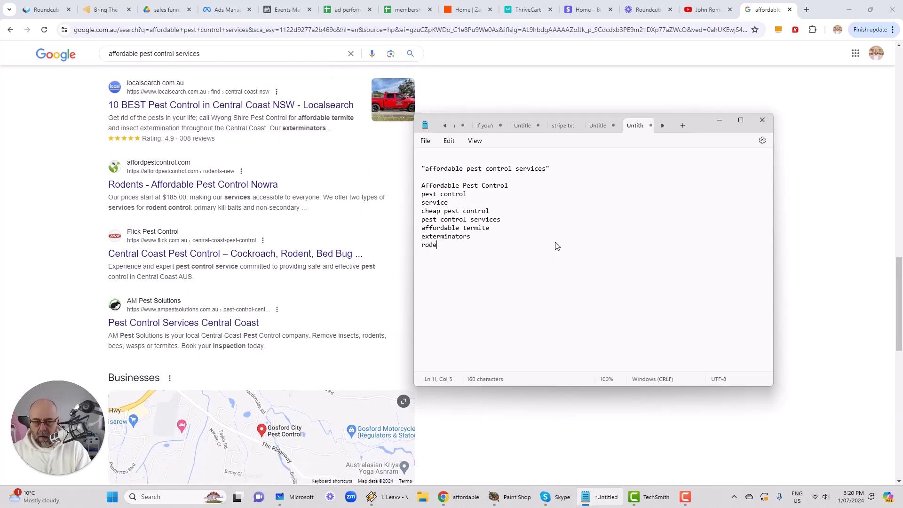
text(nt control)
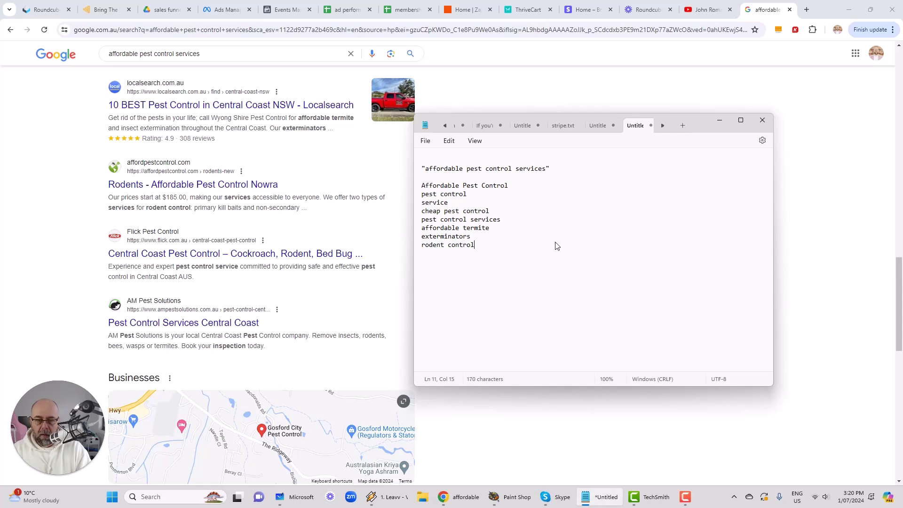
scroll(316, 226, down, 1)
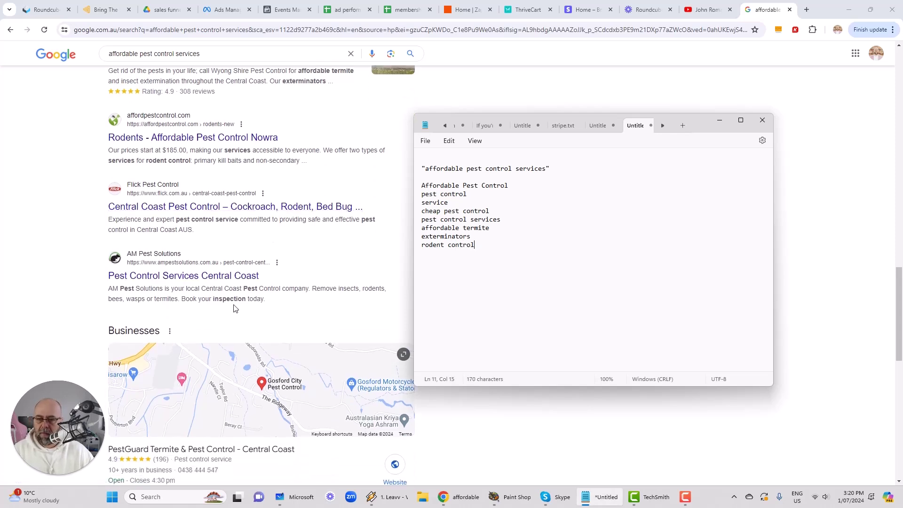
key(Return)
text(ins)
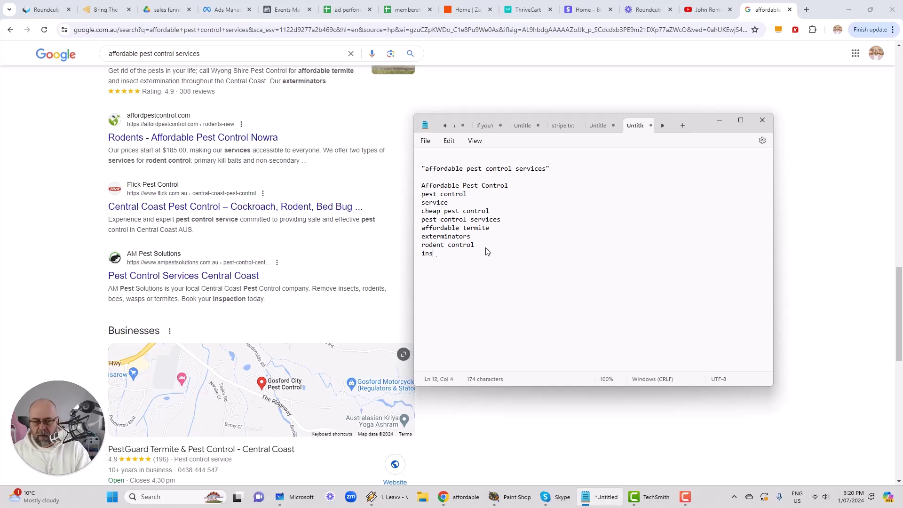
text(pection)
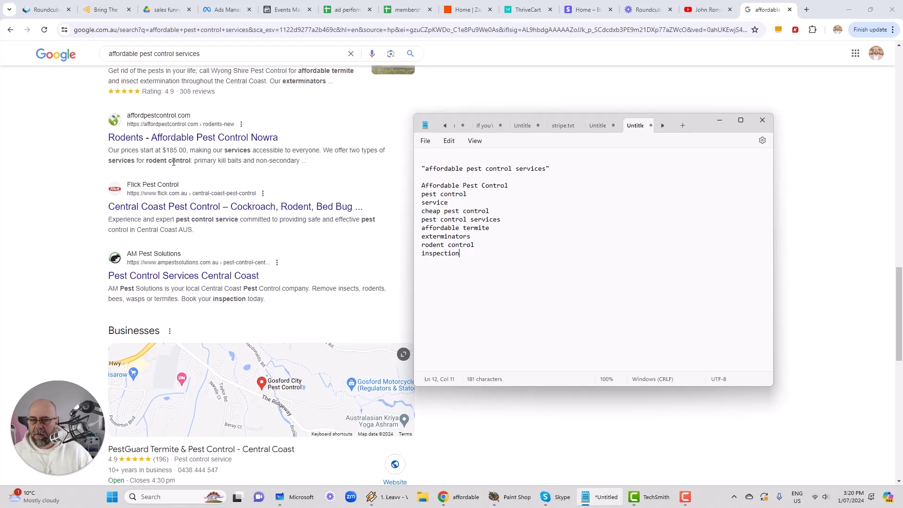
scroll(360, 206, down, 6)
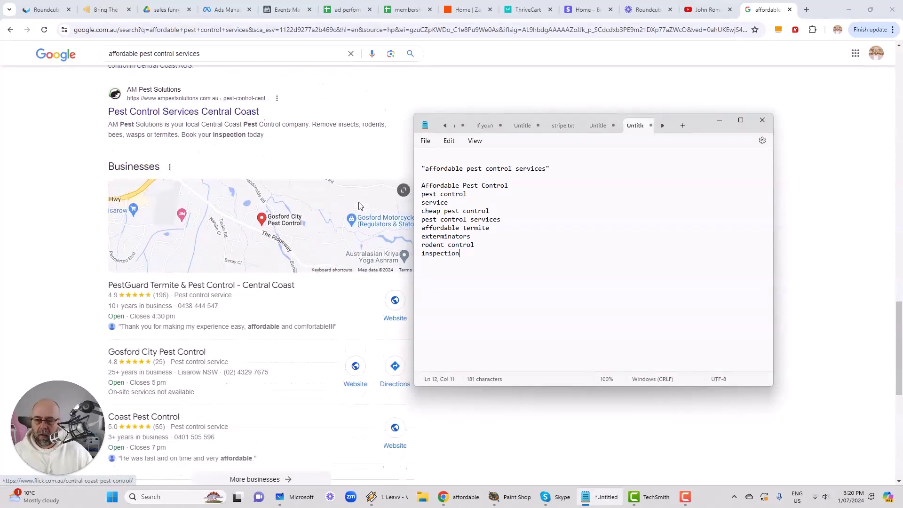
scroll(360, 206, down, 4)
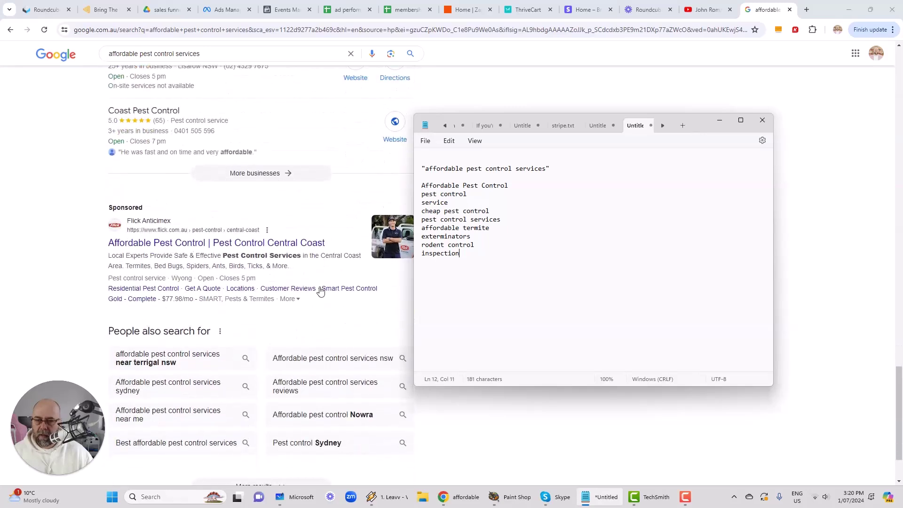
scroll(308, 197, down, 1)
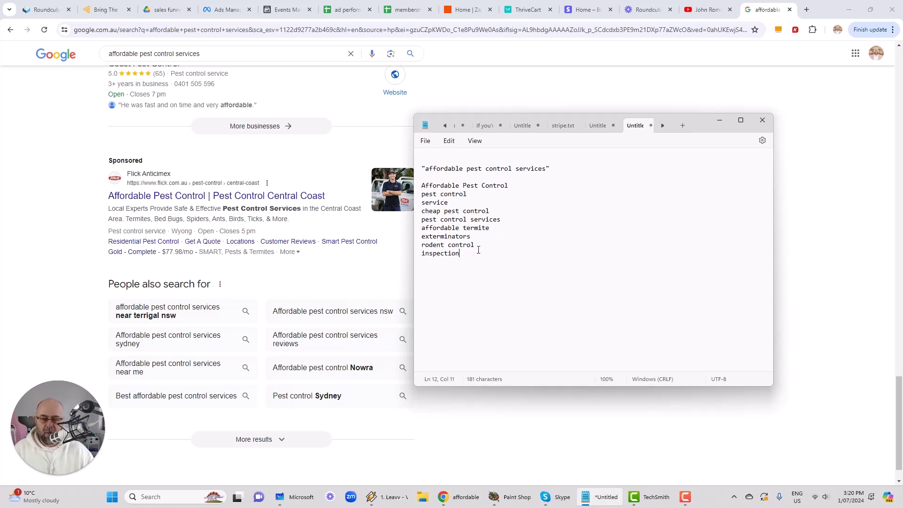
scroll(301, 242, up, 15)
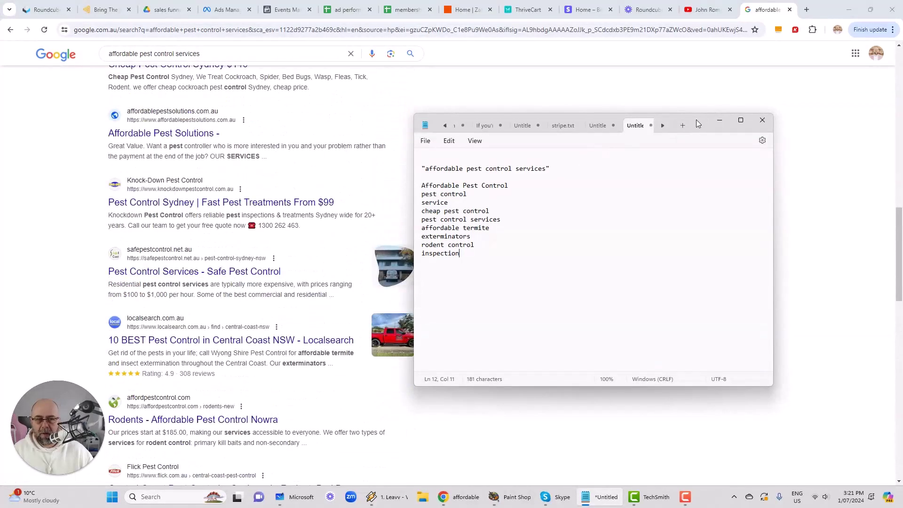
Step: Move Notepad slightly aside and scroll the results back to the top of the page
drag(696, 123, 730, 140)
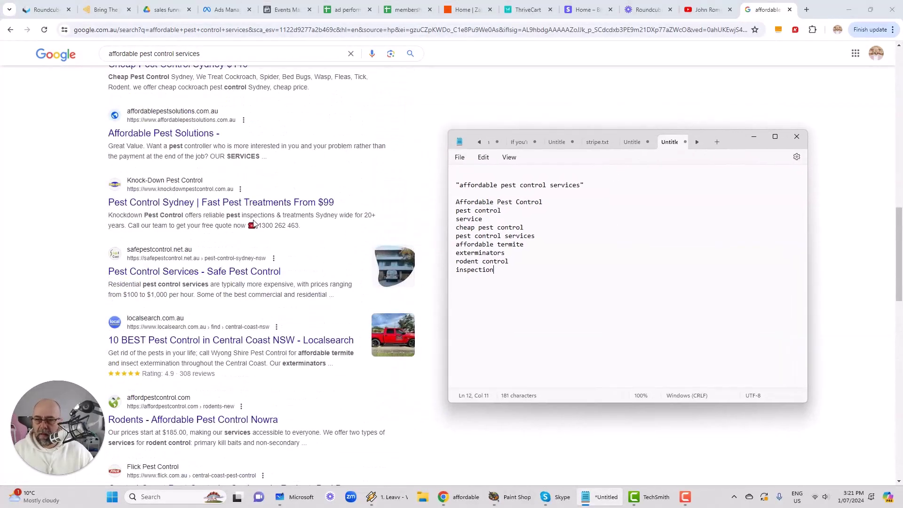
scroll(254, 216, up, 3)
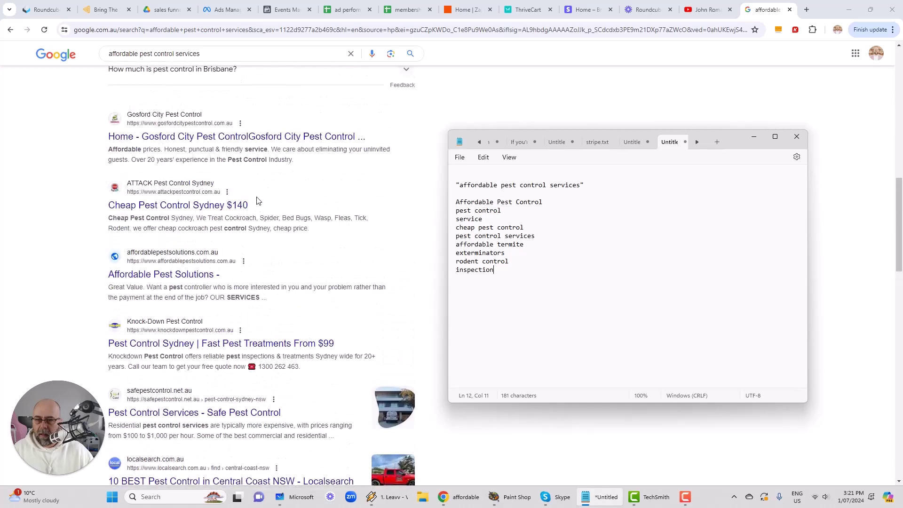
scroll(257, 201, up, 4)
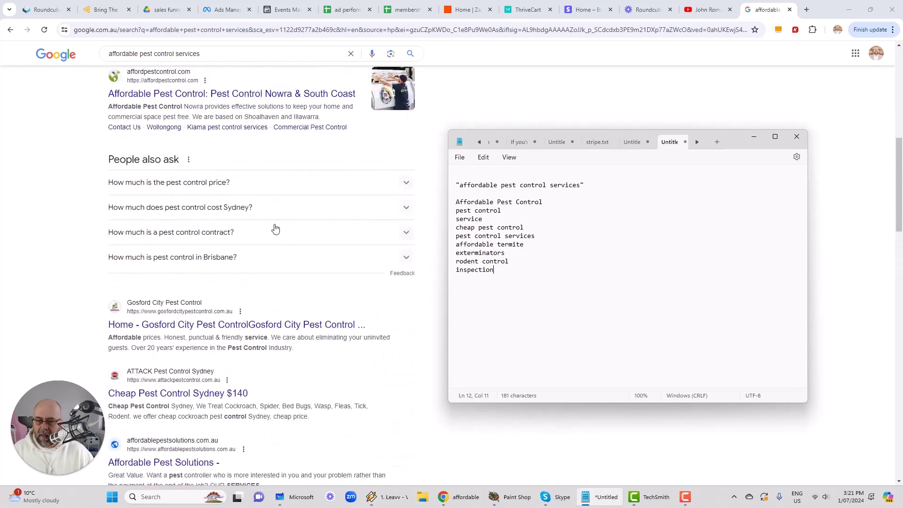
scroll(275, 228, up, 5)
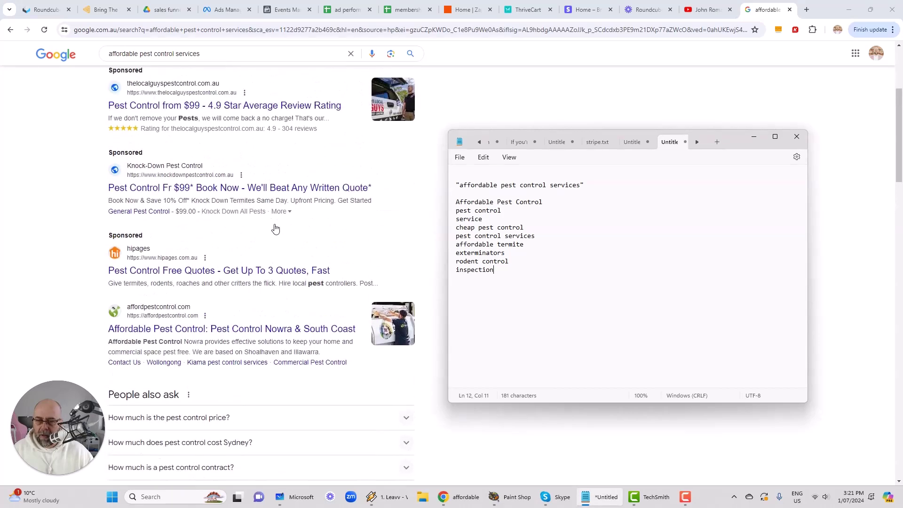
scroll(275, 229, up, 4)
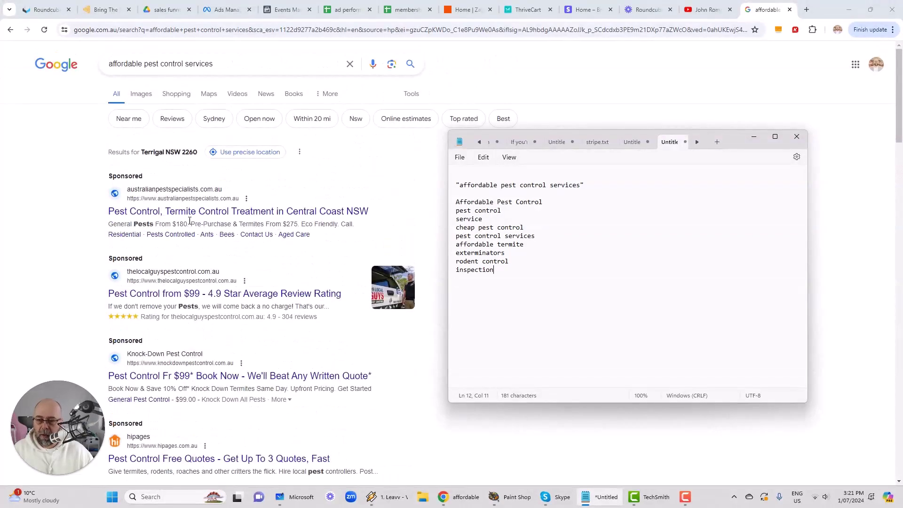
Step: Change the query to 'cheap pest control services' and run the search
double_click(125, 64)
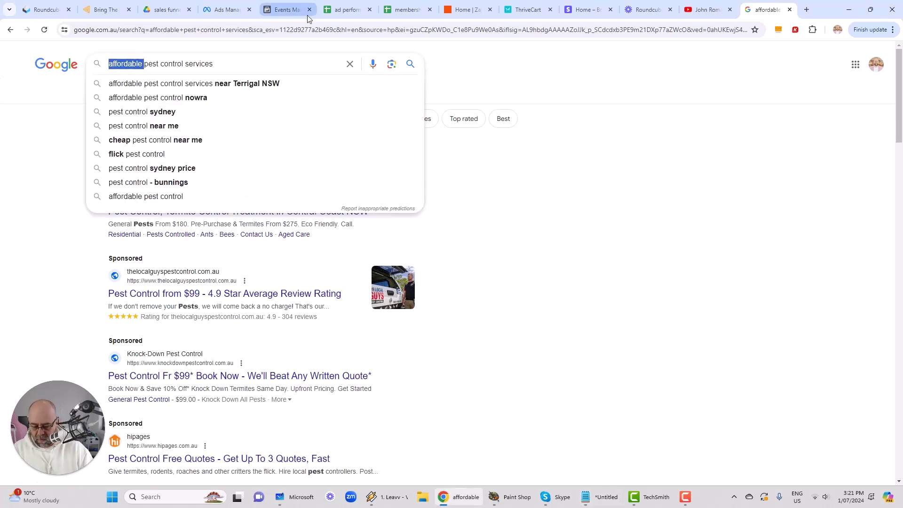
text(cheap)
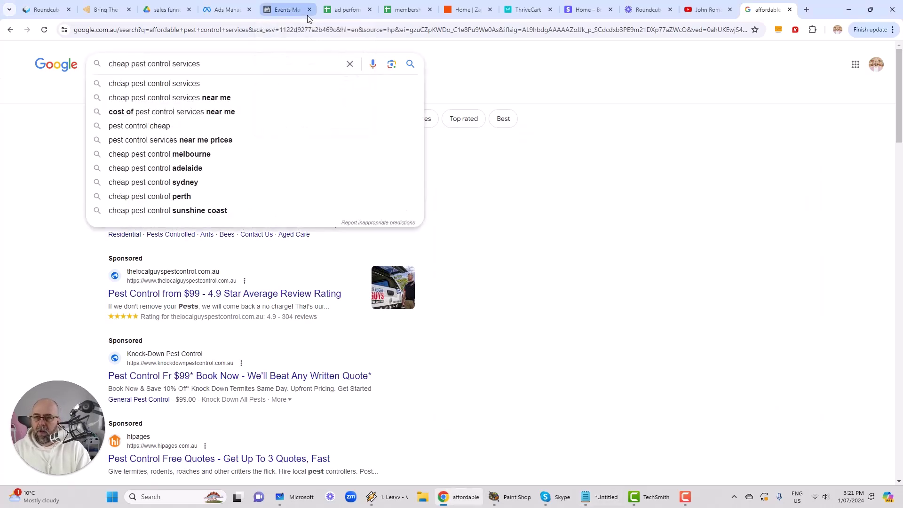
key(Return)
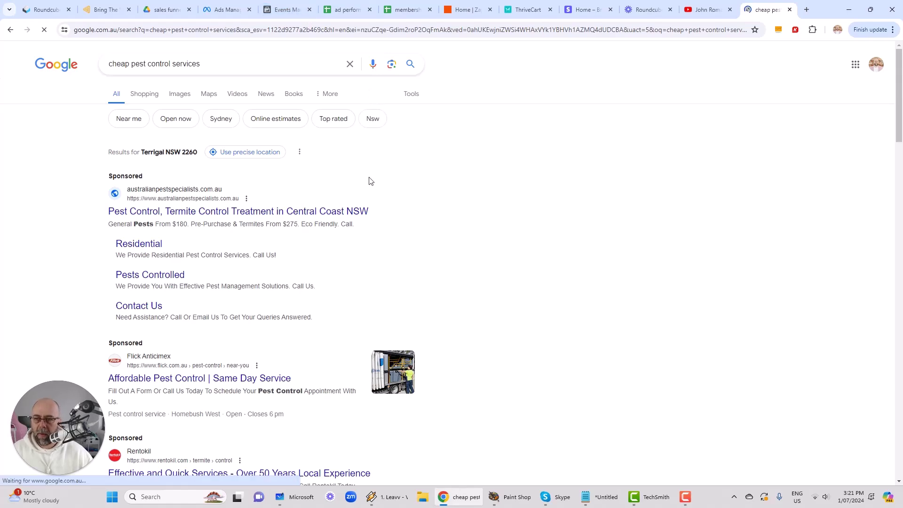
Step: Bring the keyword notes forward and scroll through the cheap pest control results
key(alt+Tab)
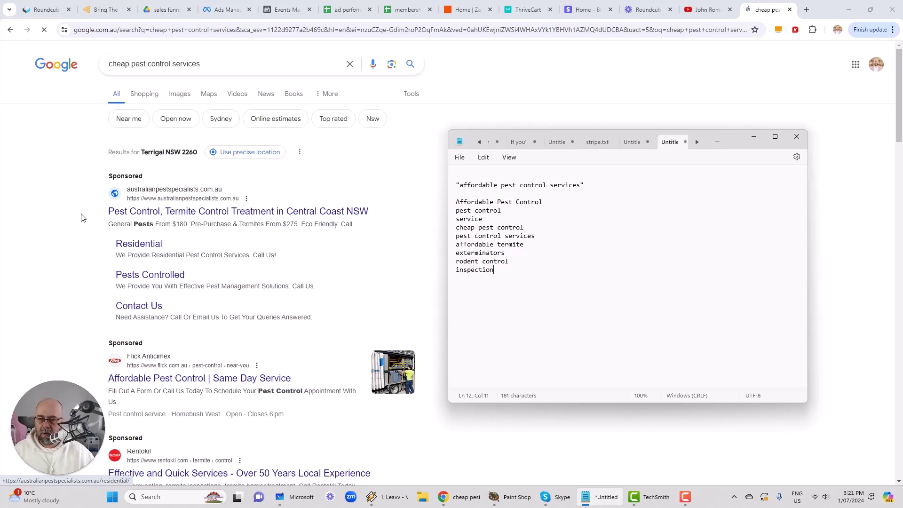
scroll(81, 217, down, 2)
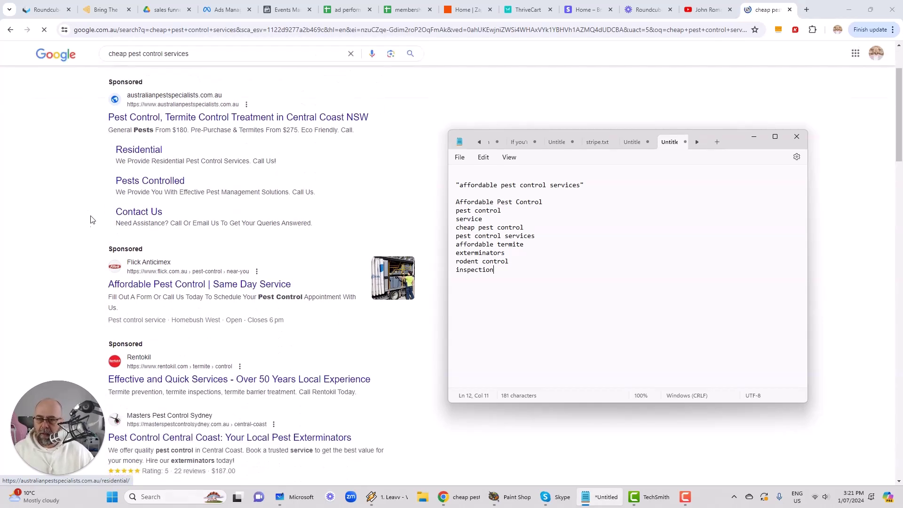
scroll(86, 206, down, 2)
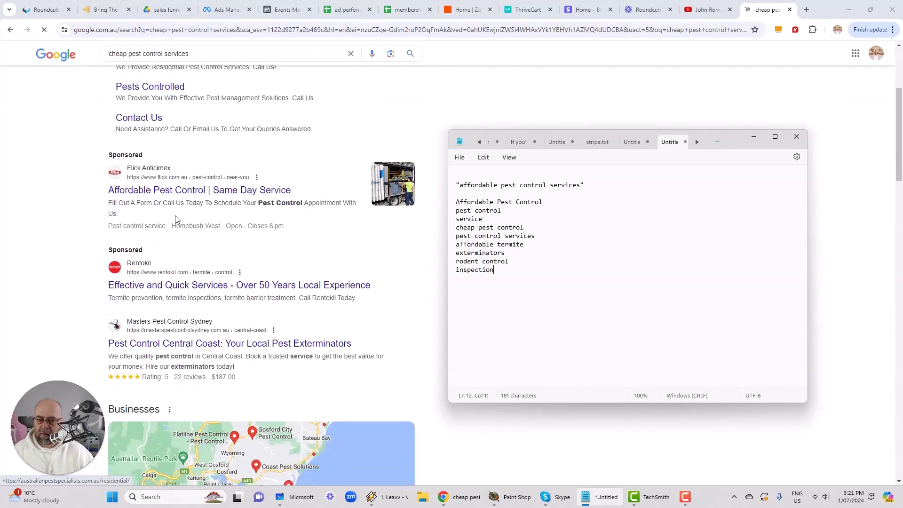
scroll(176, 219, down, 2)
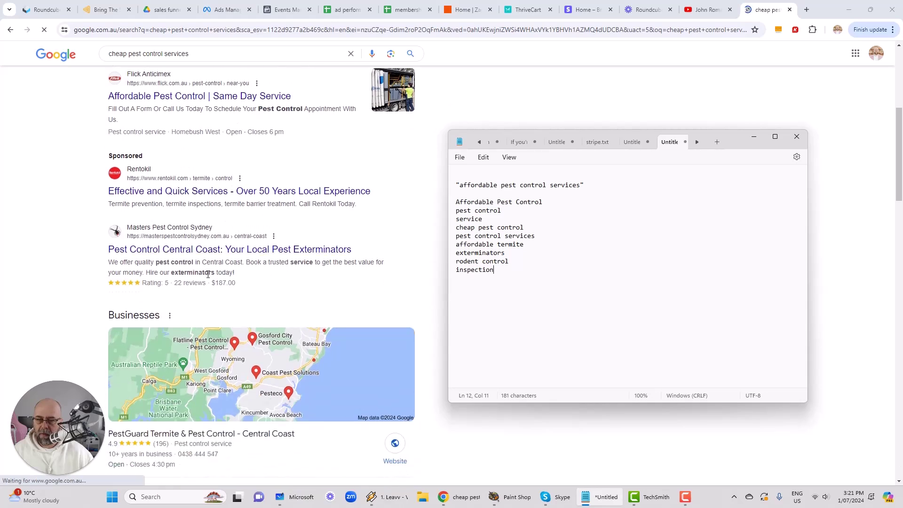
scroll(78, 198, down, 11)
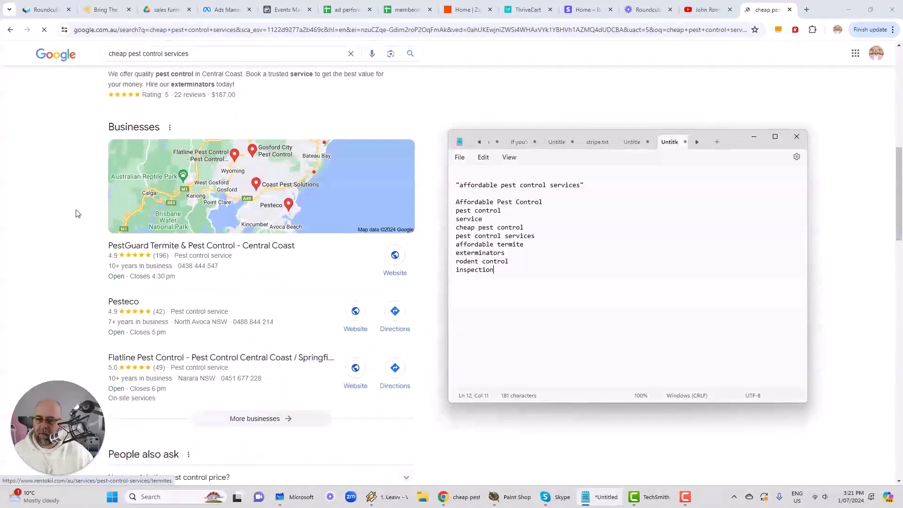
scroll(78, 214, down, 1)
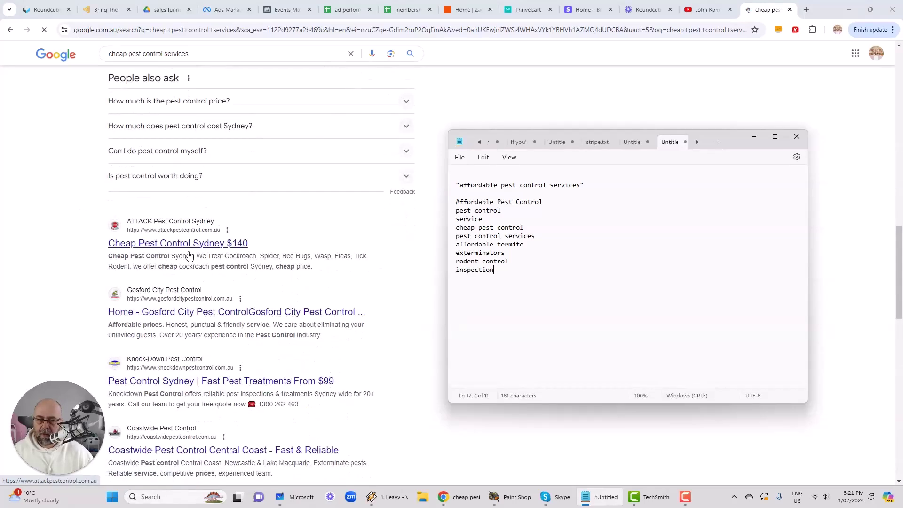
scroll(141, 264, down, 2)
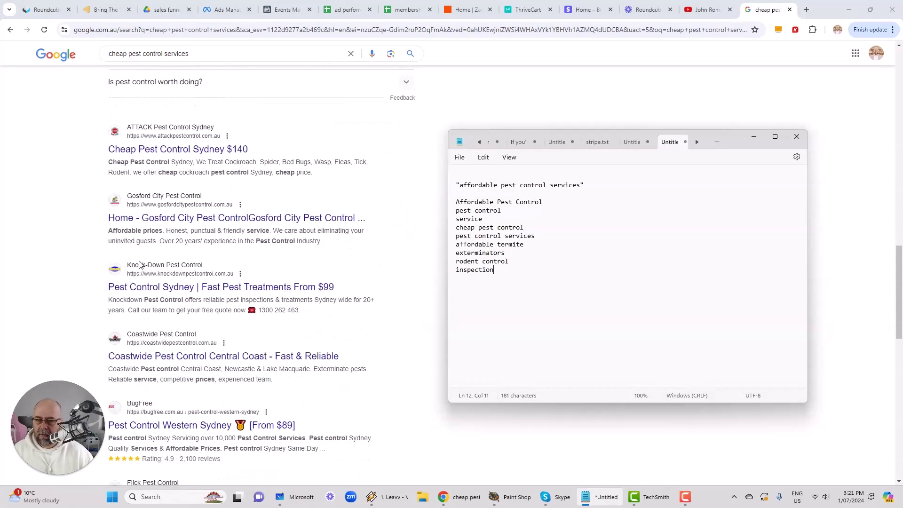
Step: Copy 'Affordable prices' from a result snippet onto a new keyword line
click(107, 238)
drag(108, 230, 162, 238)
key(ctrl+c)
key(alt+Tab)
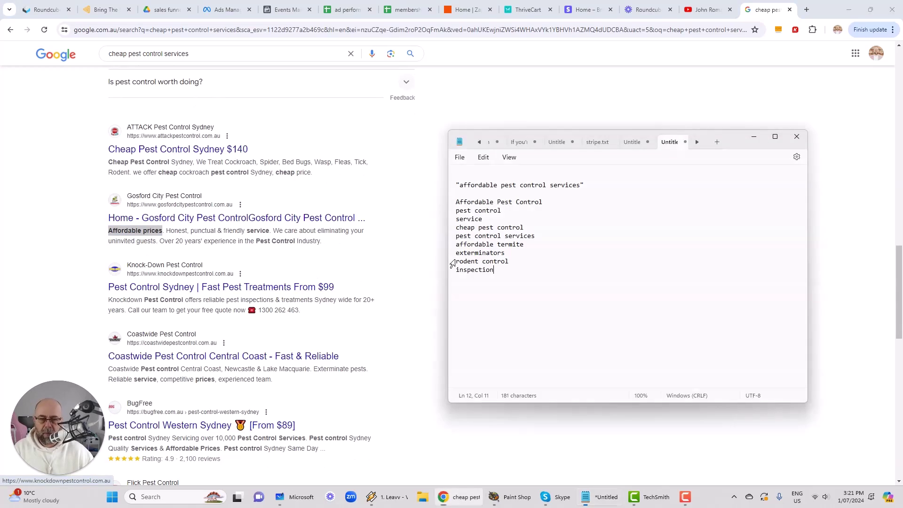
key(Return)
key(ctrl+v)
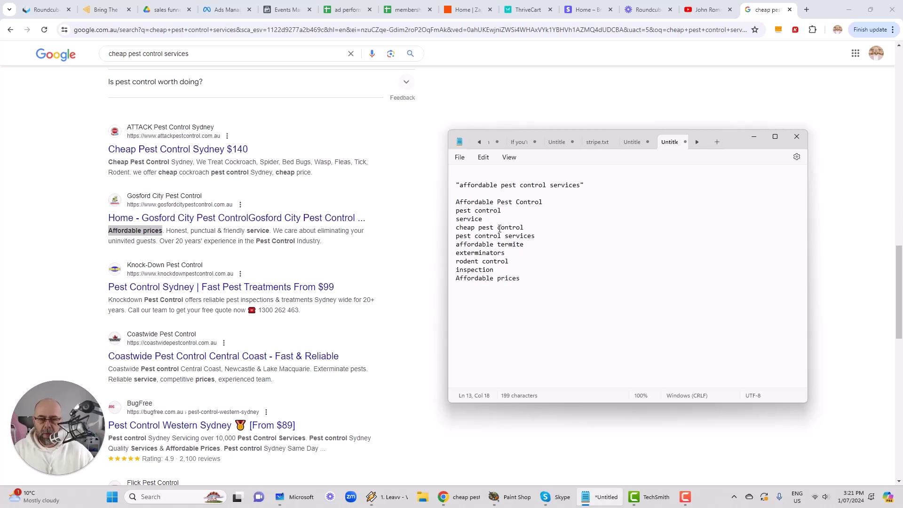
Step: Add 'Services & Affordable Prices' from another snippet, then a dashed divider line
drag(719, 134, 675, 94)
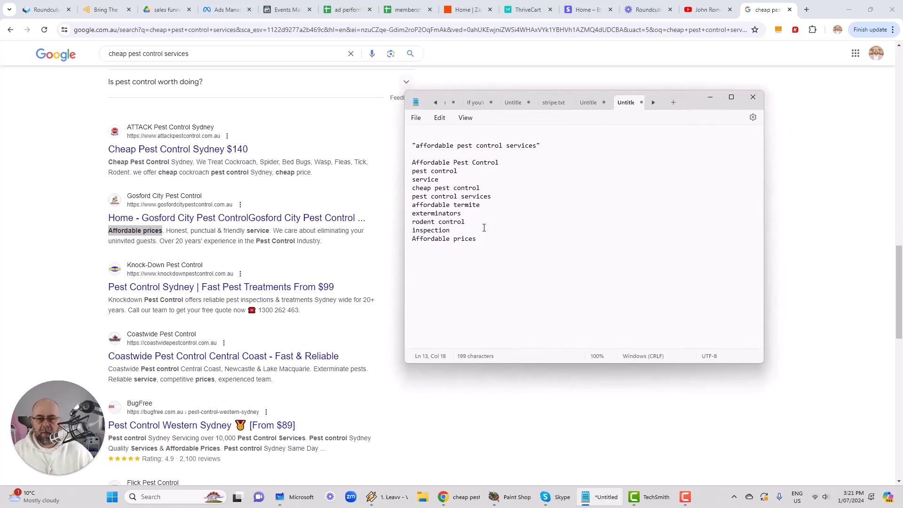
scroll(269, 192, down, 2)
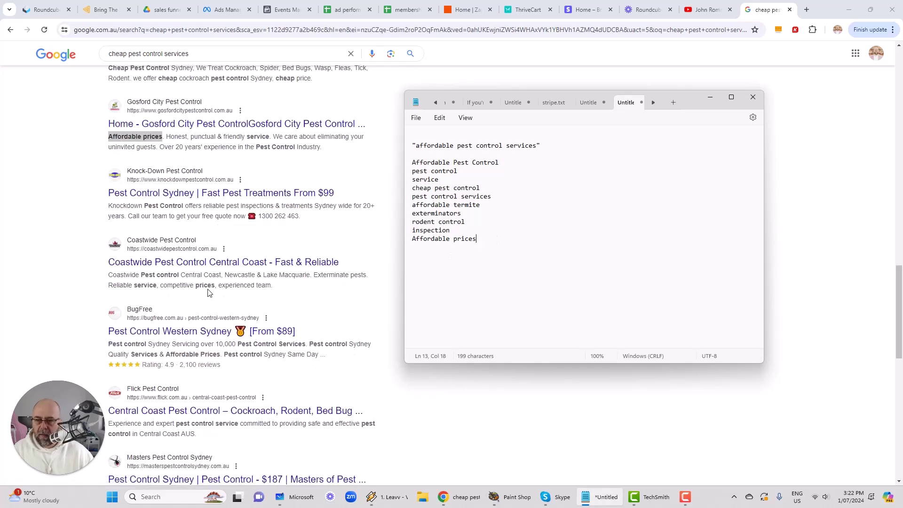
scroll(209, 292, down, 2)
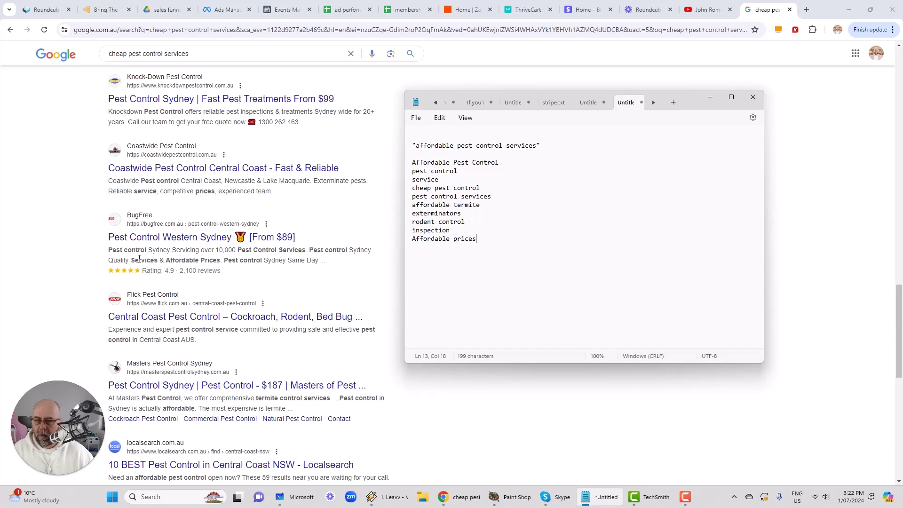
drag(132, 261, 219, 263)
key(ctrl+c)
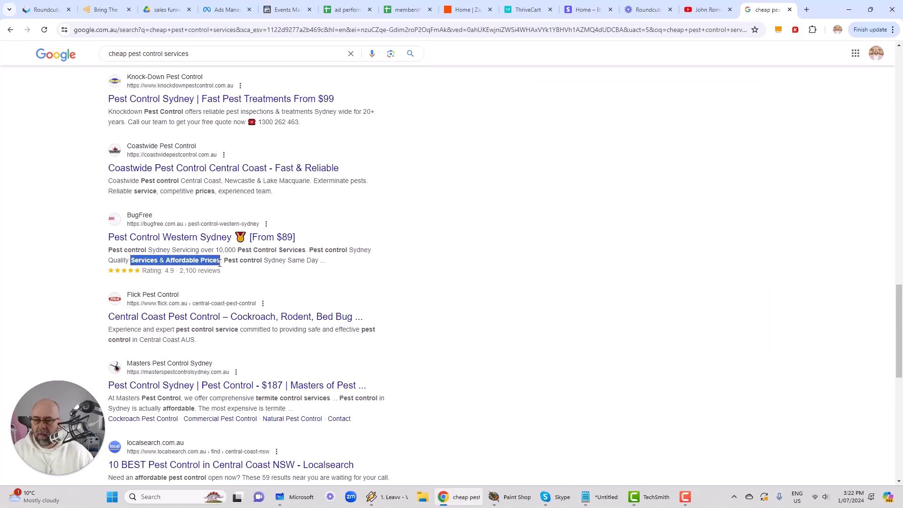
click(472, 250)
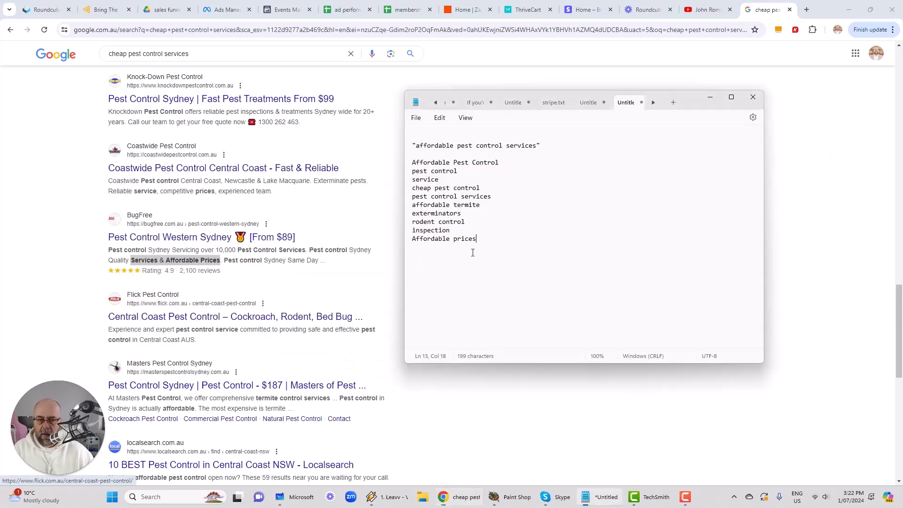
key(Return)
key(ctrl+v)
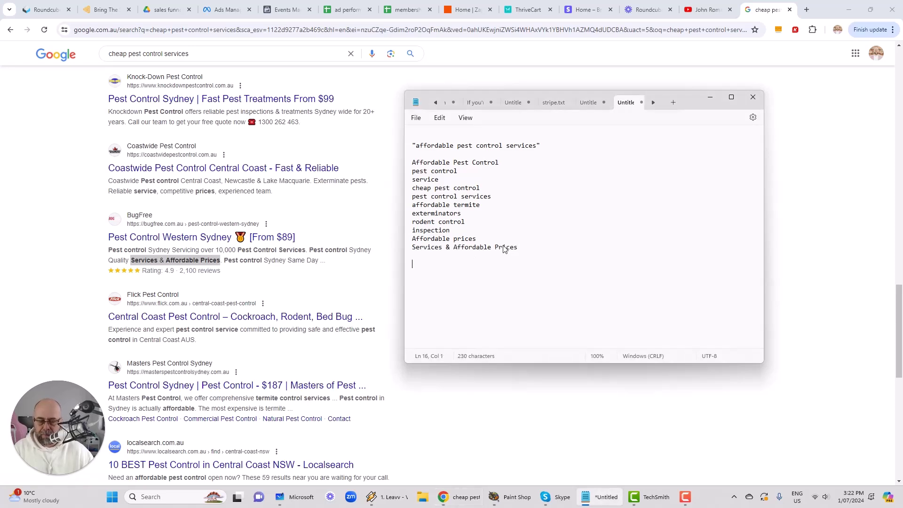
text(------------)
key(Return)
key(Return)
key(Return)
key(Return)
key(Return)
key(Return)
key(Return)
key(Return)
key(Return)
key(Return)
key(Return)
key(Return)
key(Return)
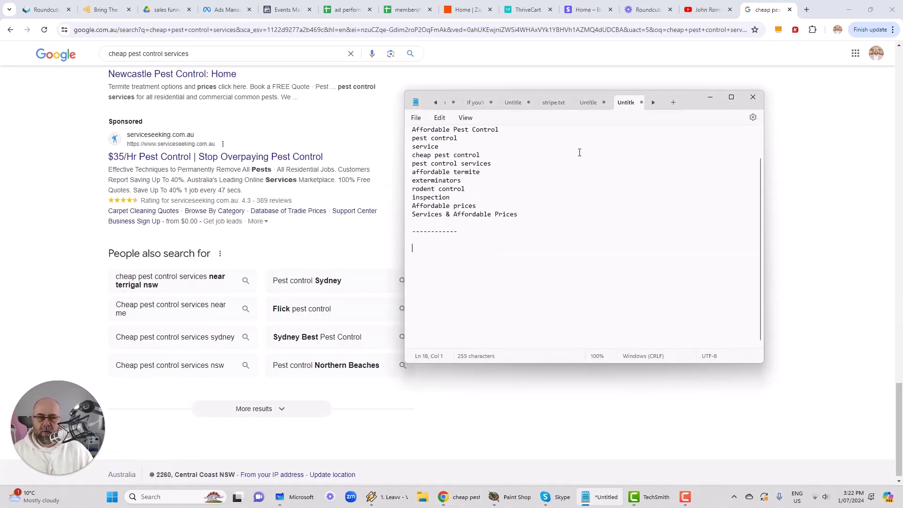
Step: Move the Notepad window up-left and enlarge it to show the full list
drag(683, 98, 610, 47)
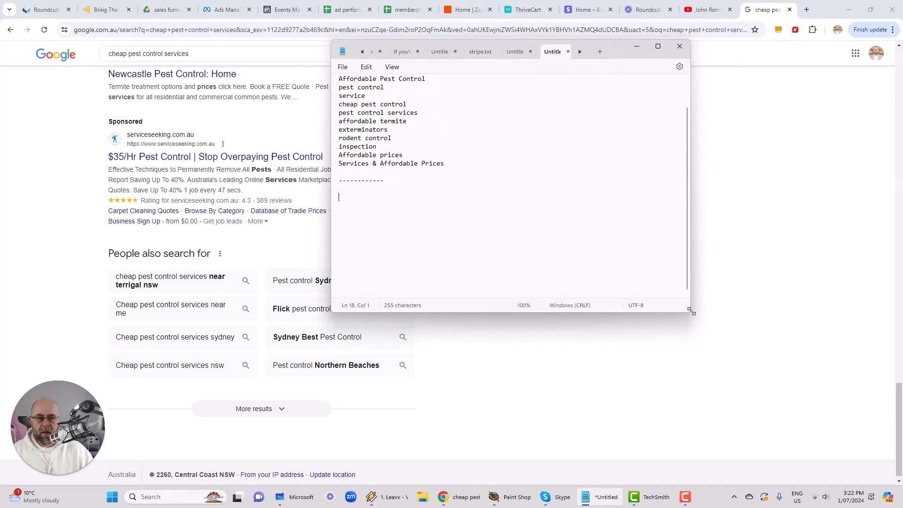
drag(690, 311, 711, 362)
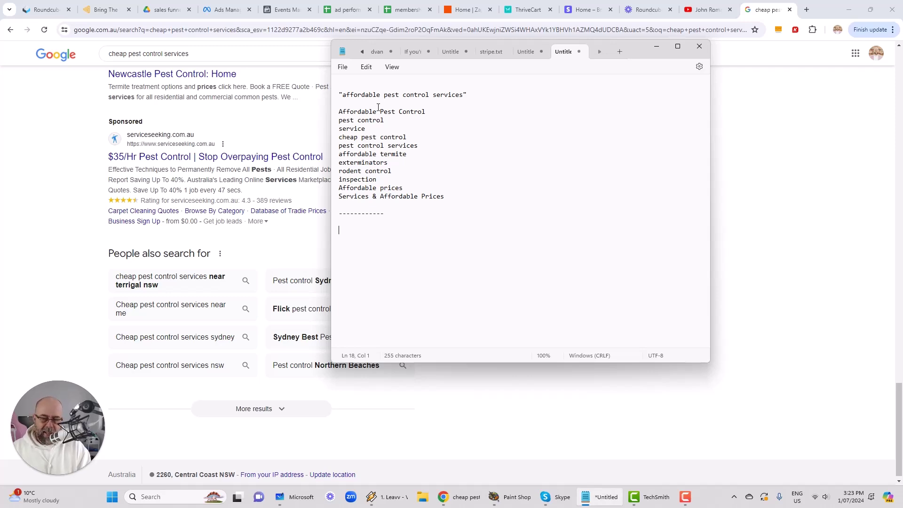
Step: List affordable, pest control, service, cheap, termite, exterminators, rodent, inspection, prices one per line
text(affordable )
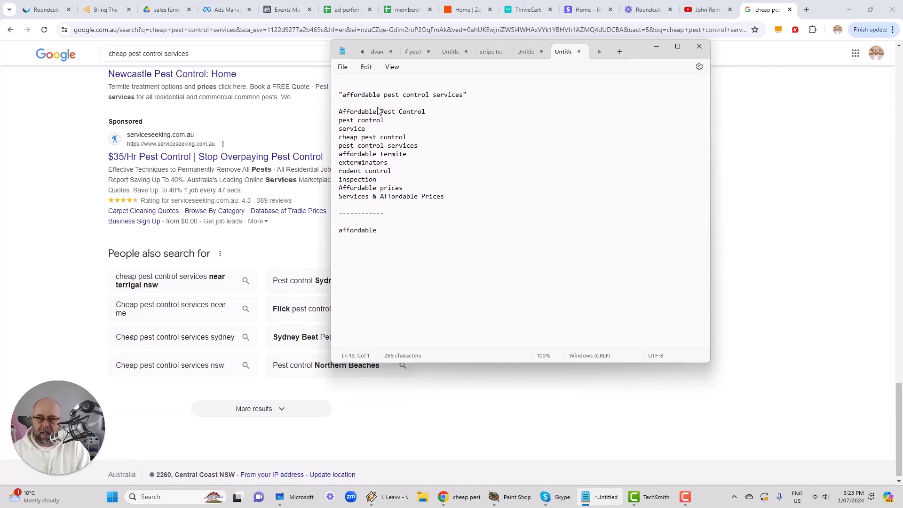
text(pest )
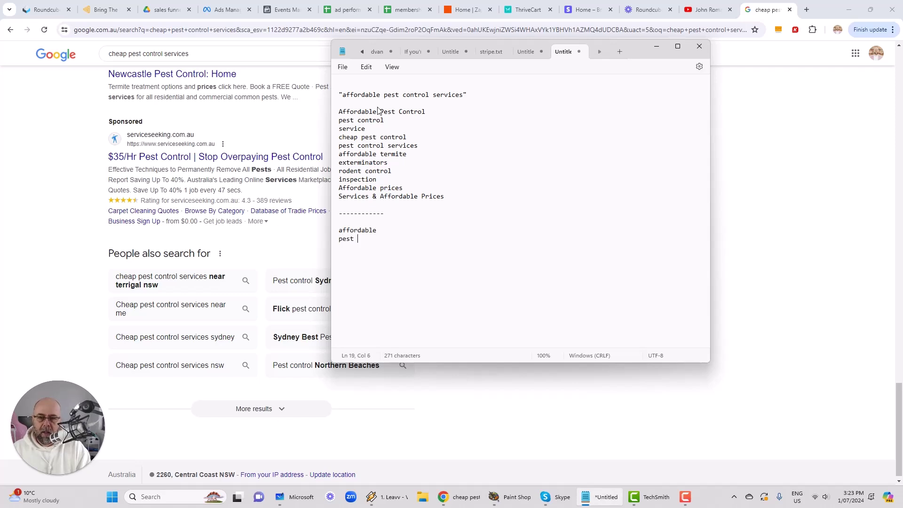
text(control)
key(Return)
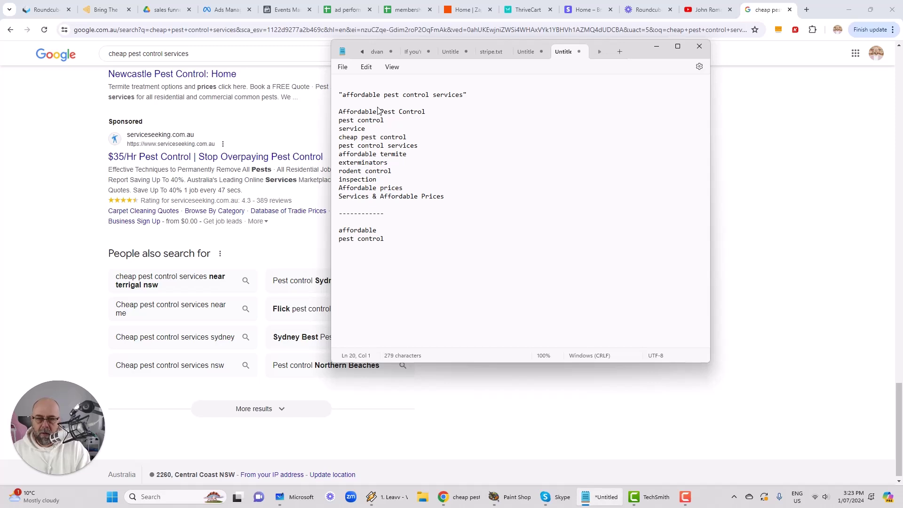
text(ser)
text(vic)
key(BackSpace)
text(ice)
key(Return)
text(ce)
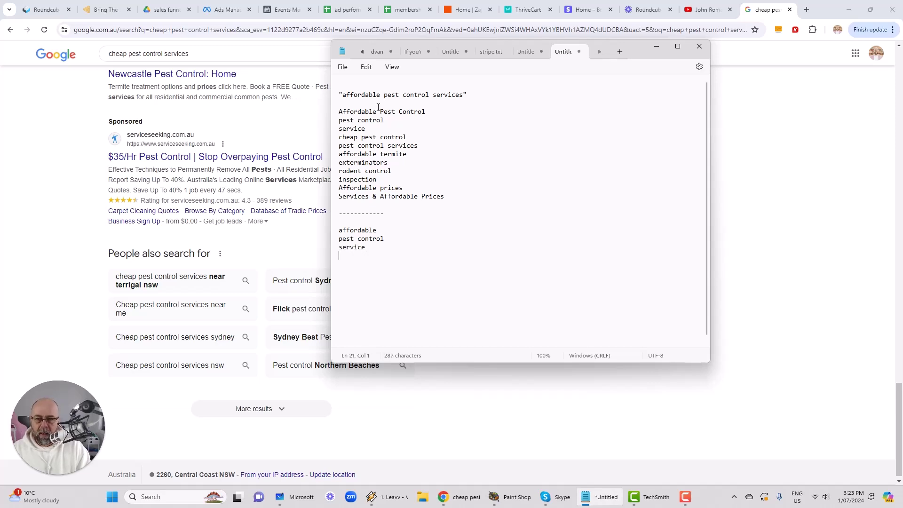
text(heap)
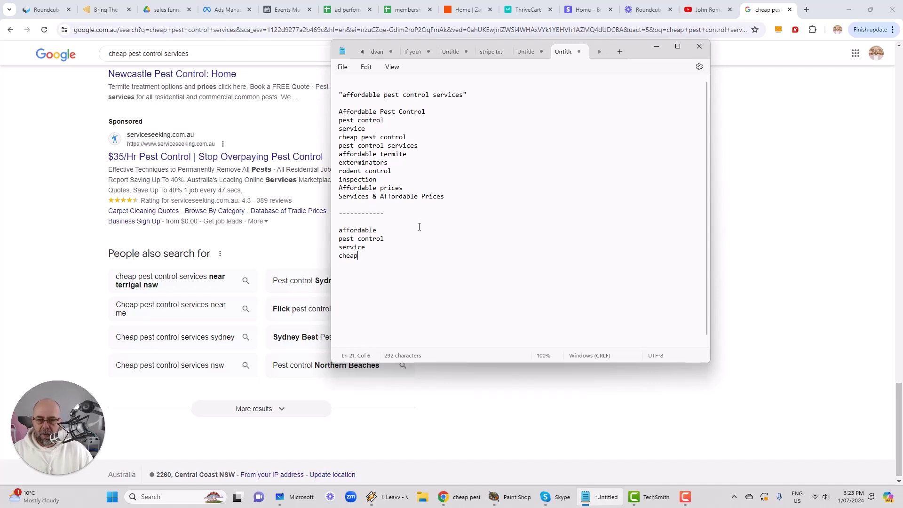
key(Return)
text(termite)
key(Return)
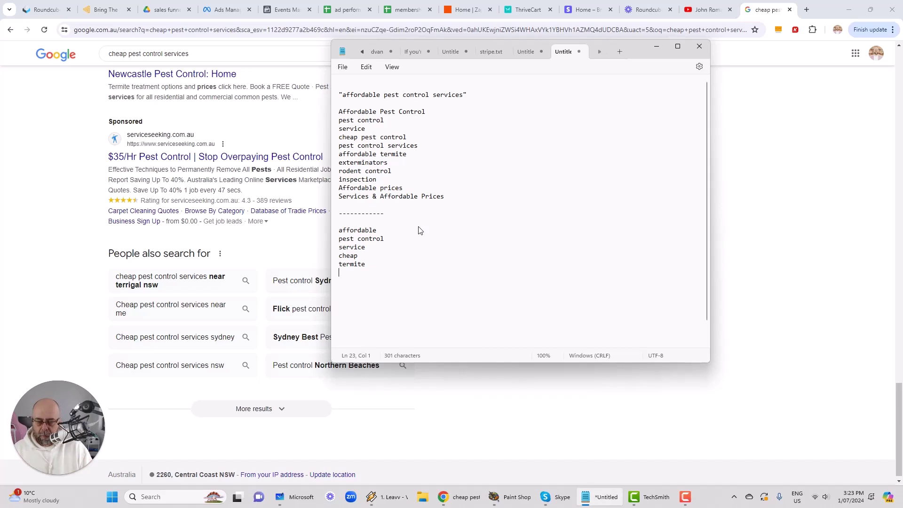
text(ext)
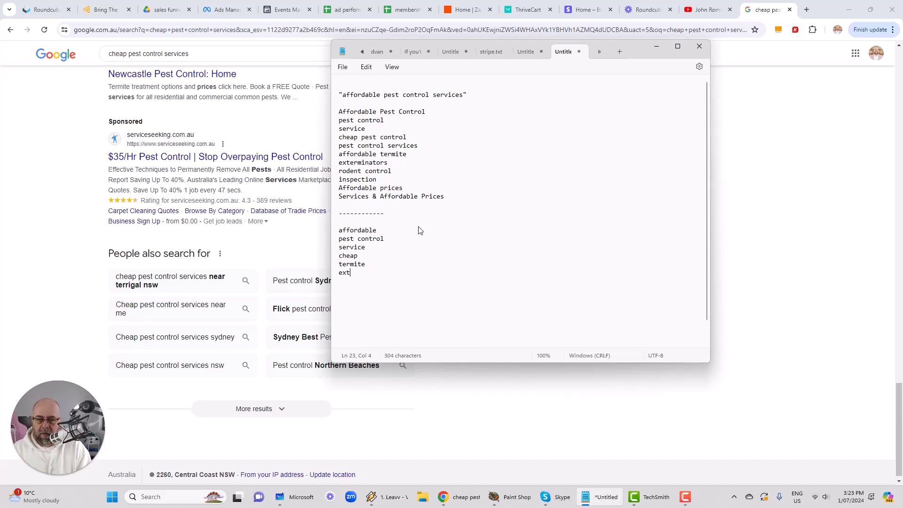
text(erminators rod)
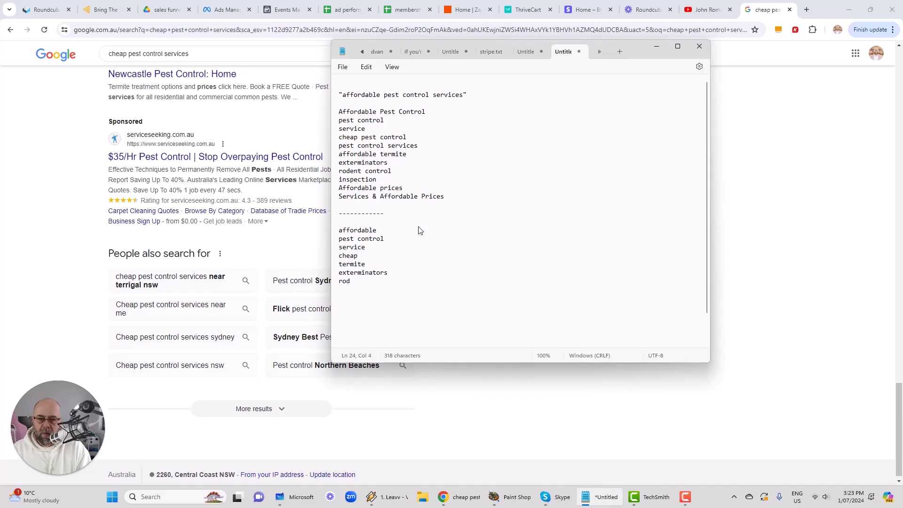
text(ent)
key(Return)
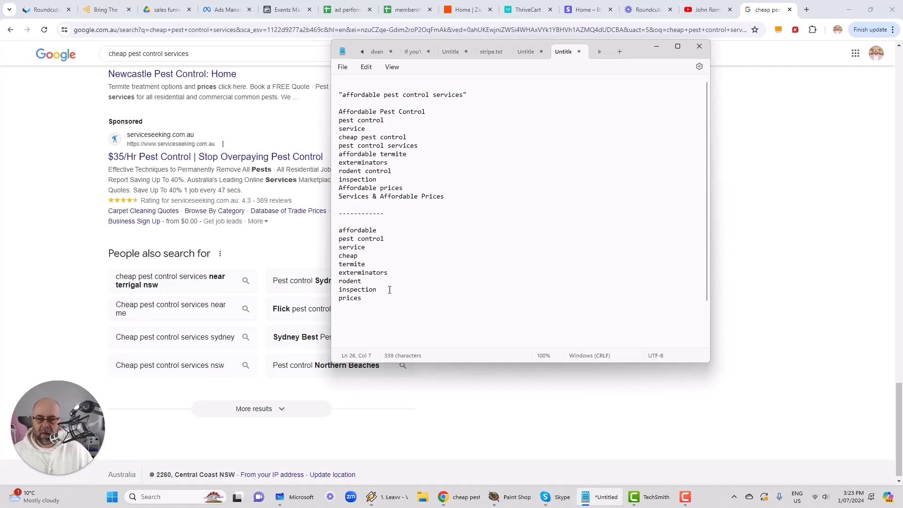
Step: Copy the dashed divider and paste it below 'prices', with a blank line after
key(Return)
key(Return)
scroll(429, 248, down, 3)
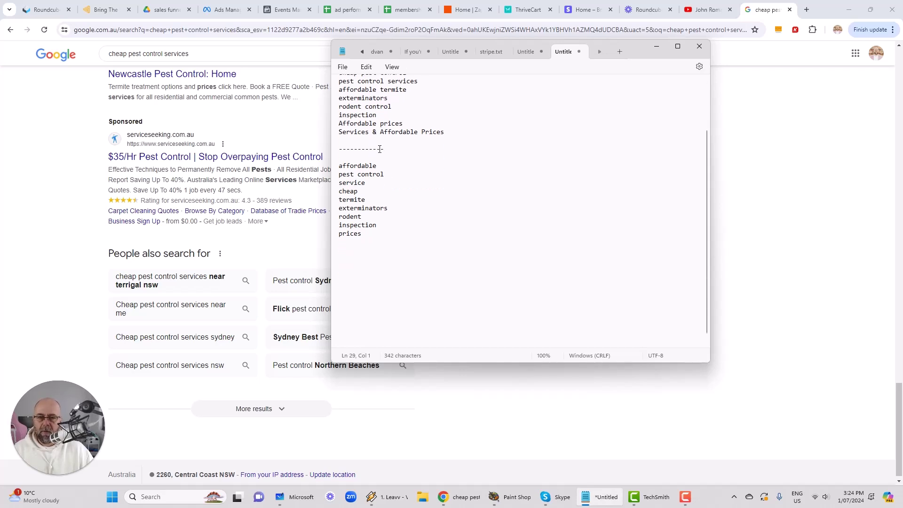
drag(383, 149, 333, 153)
key(ctrl+c)
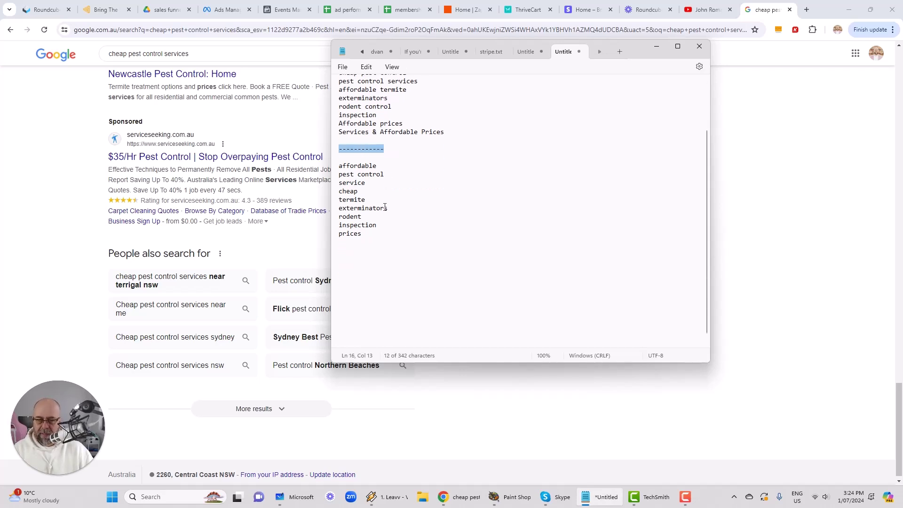
click(350, 252)
key(ctrl+v)
key(Return)
key(Return)
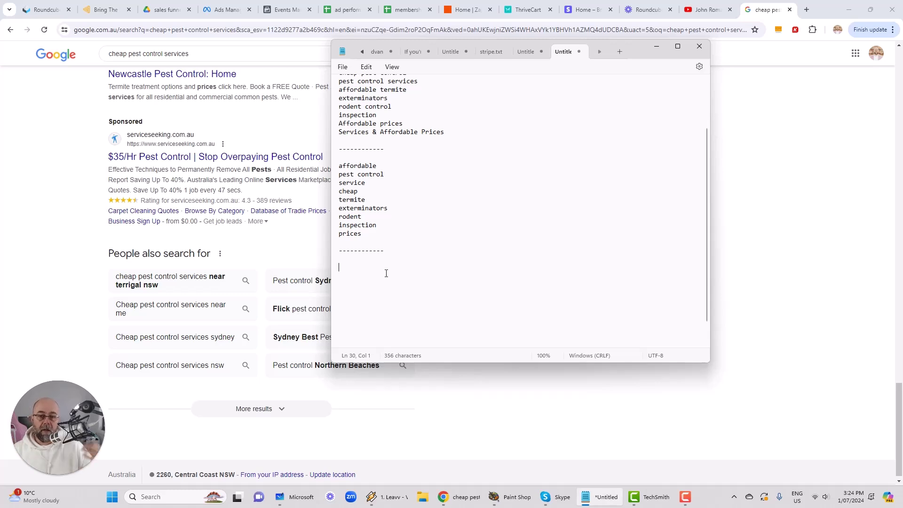
Step: Write 'Cheap and affordable pest control inspection services at competitive prices. Exterminators licensed to deal with rodents, termites and more.'
text(C)
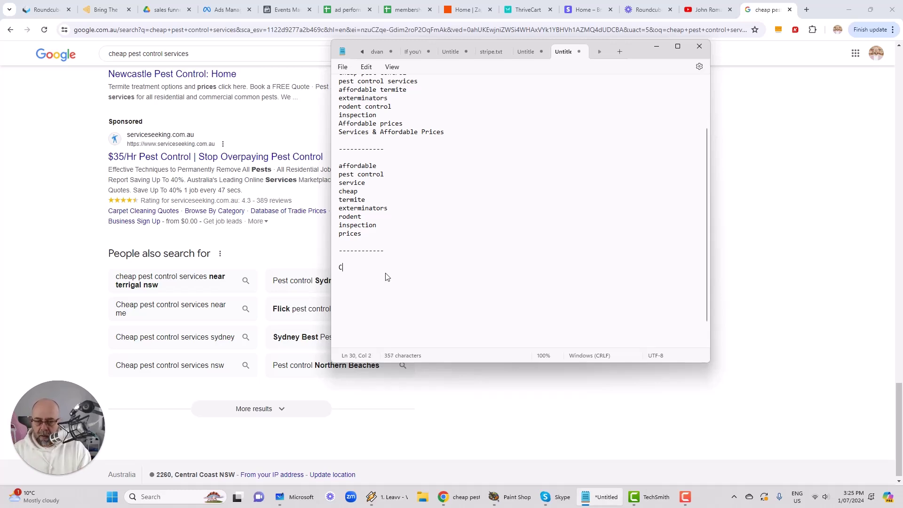
text(heap)
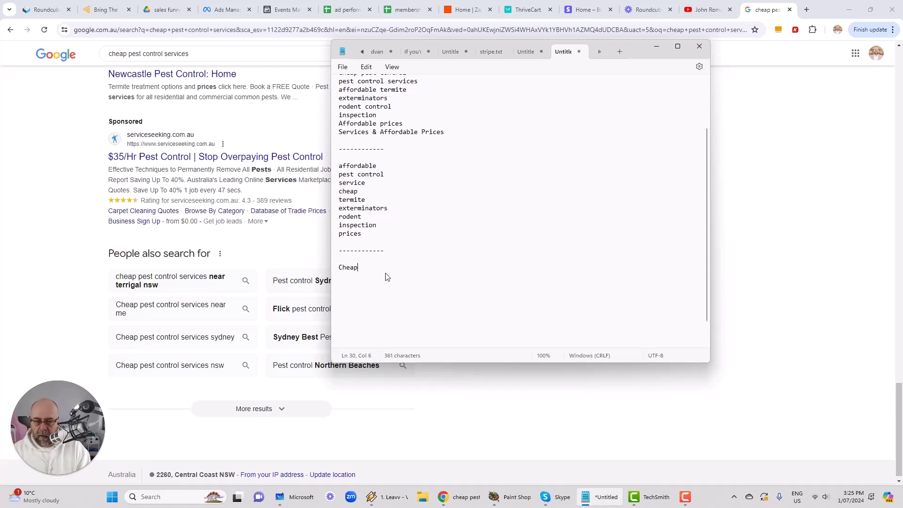
text( a)
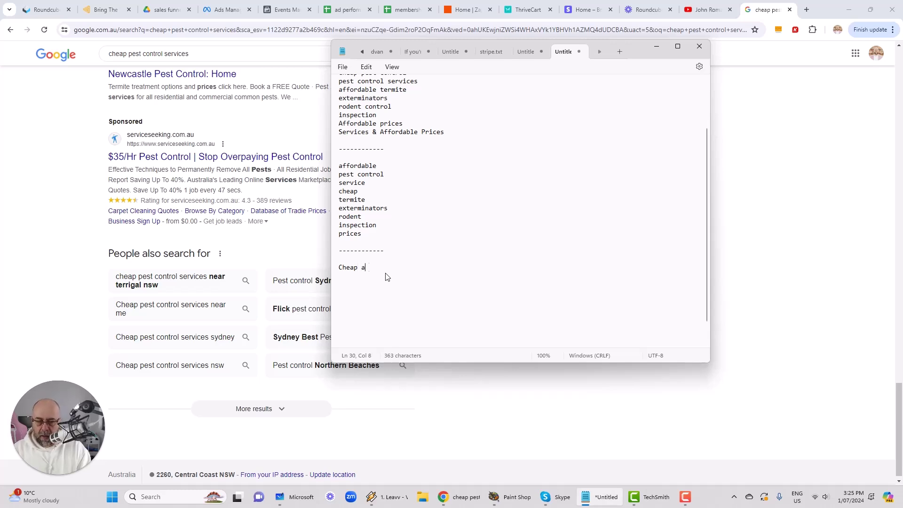
text(nd affordable )
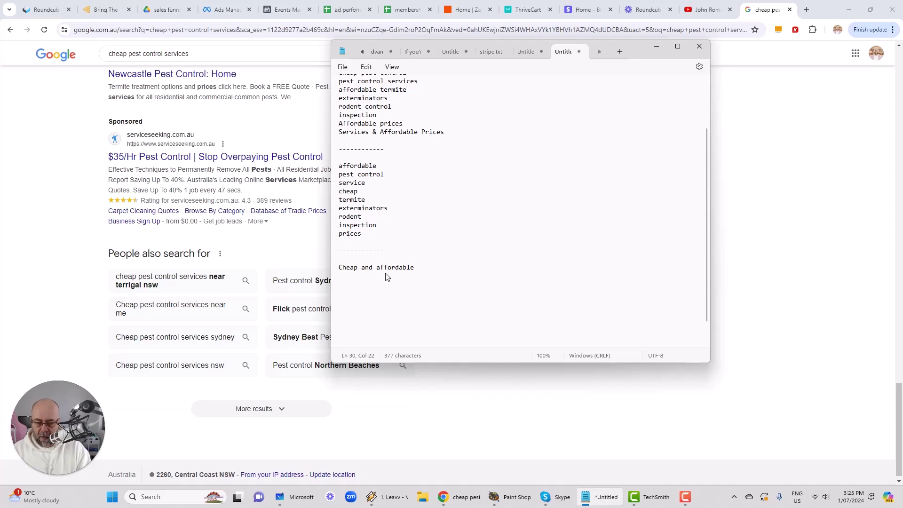
text(pest control)
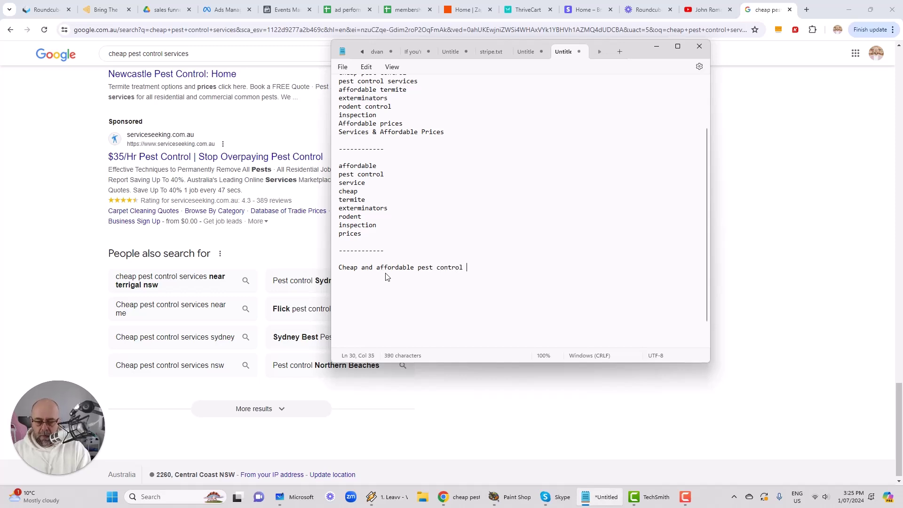
text( inspe)
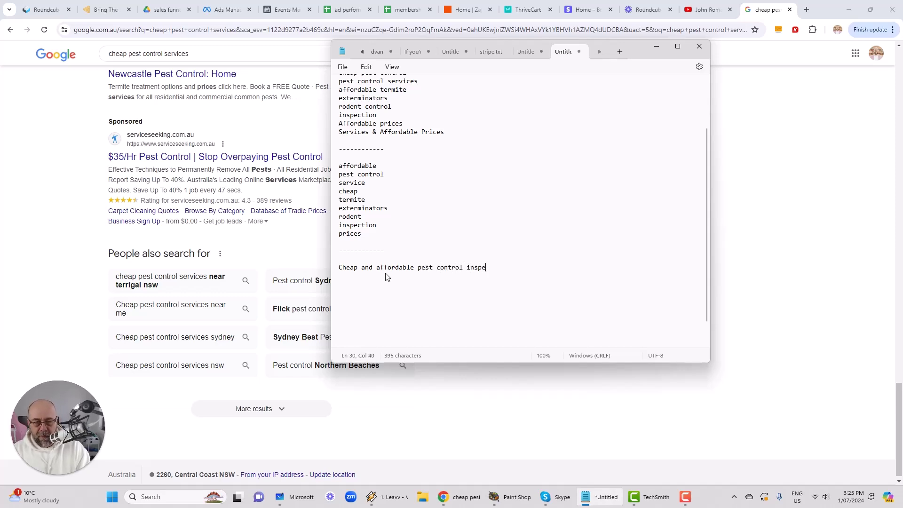
text(ctsion)
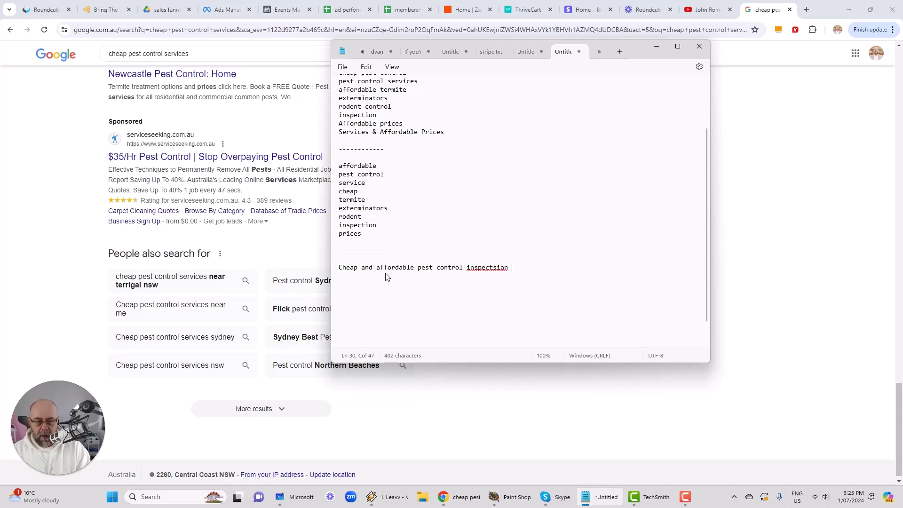
key(BackSpace)
key(BackSpace)
key(BackSpace)
key(BackSpace)
key(BackSpace)
key(BackSpace)
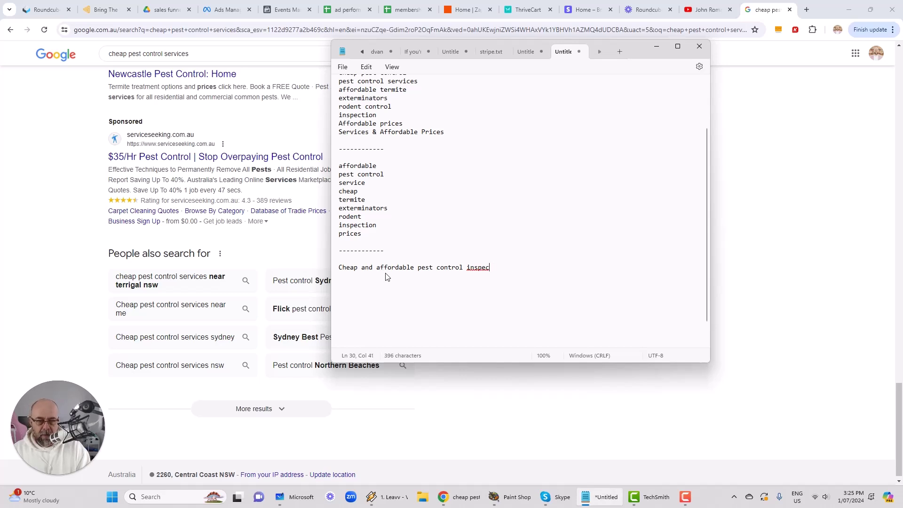
text(tion services)
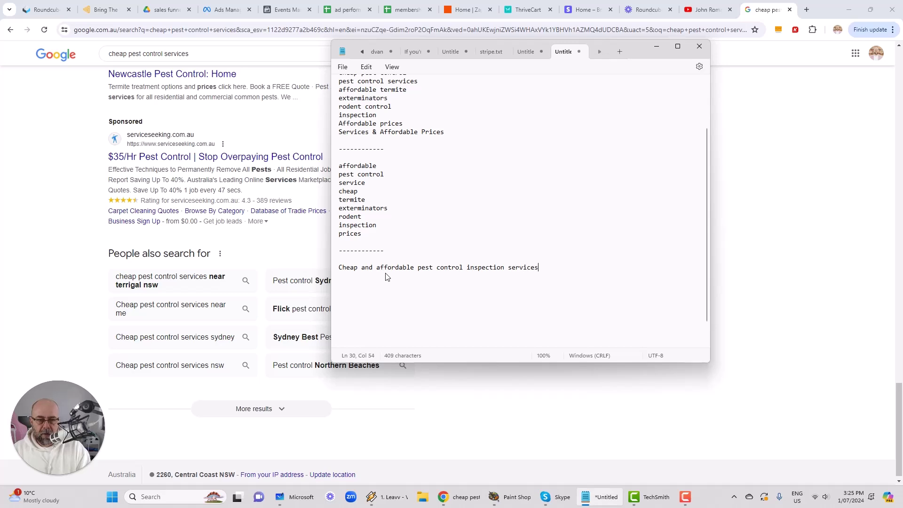
text( at cm)
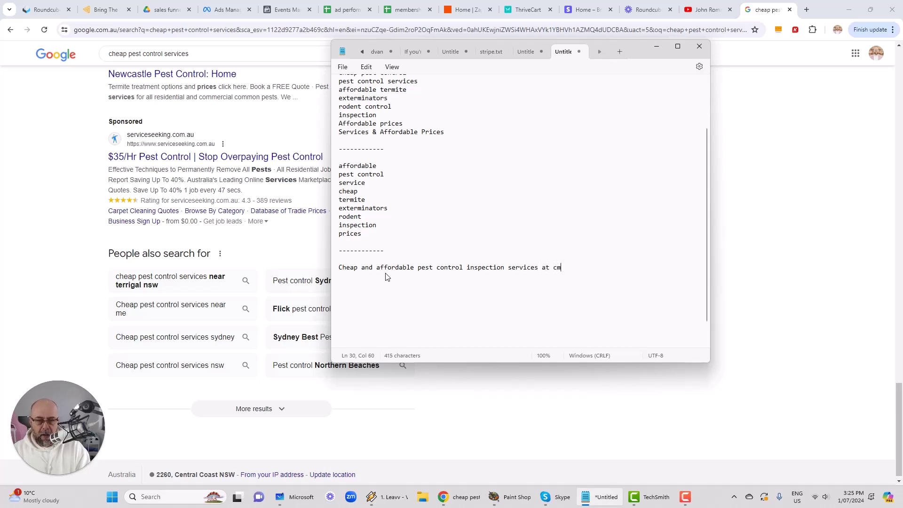
key(BackSpace)
text(ompetitive)
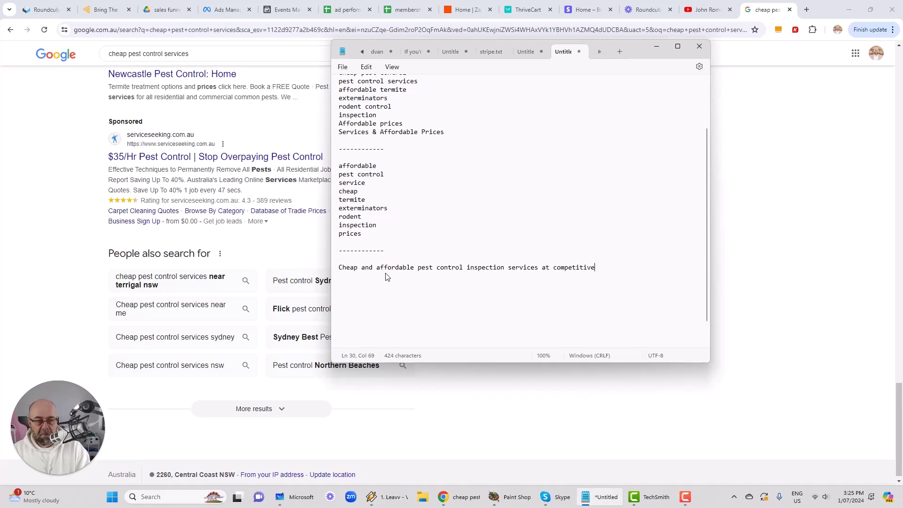
text( prices.)
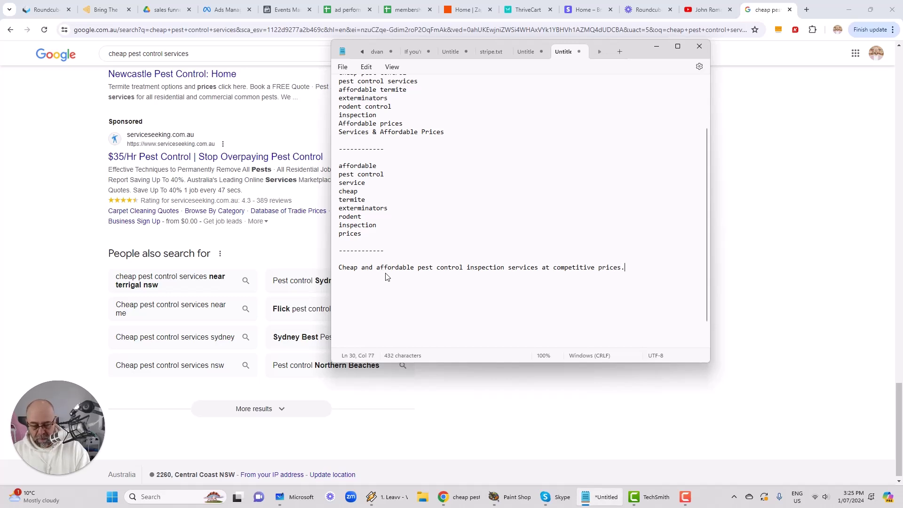
text( Extermin)
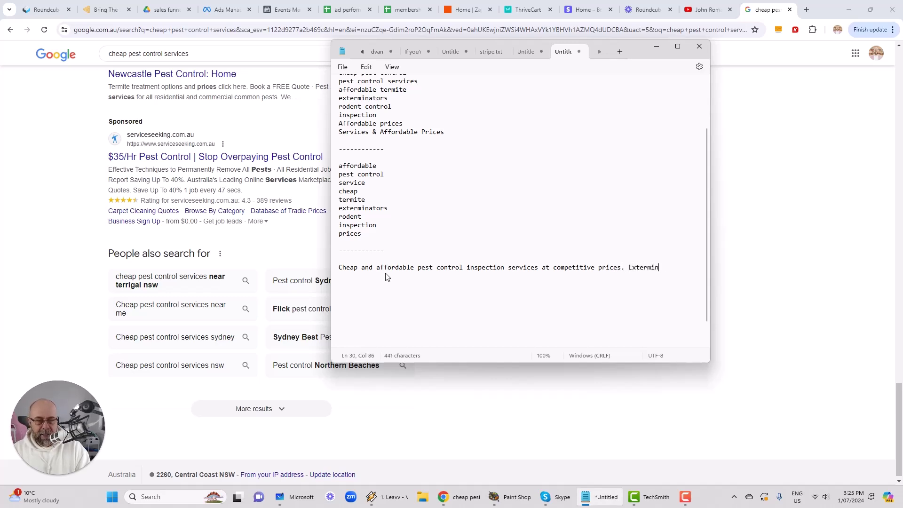
text(ators licensed )
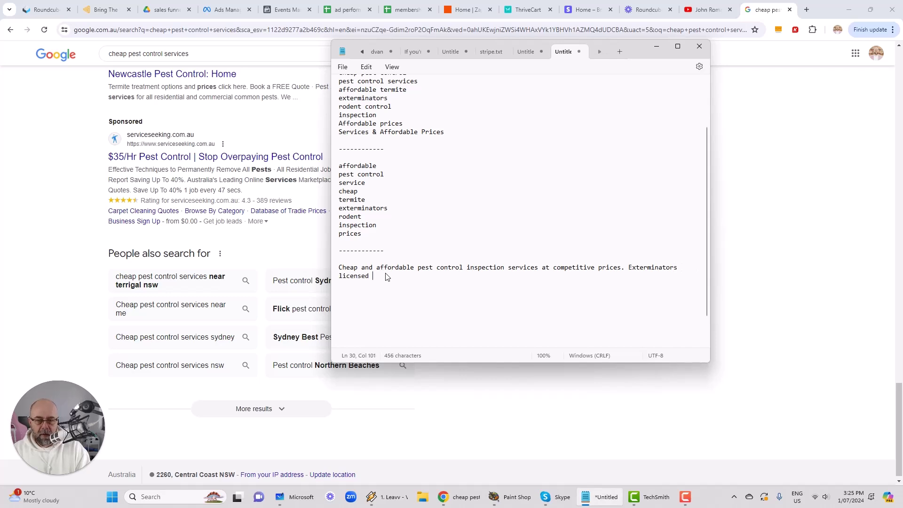
text(to deal with rodents)
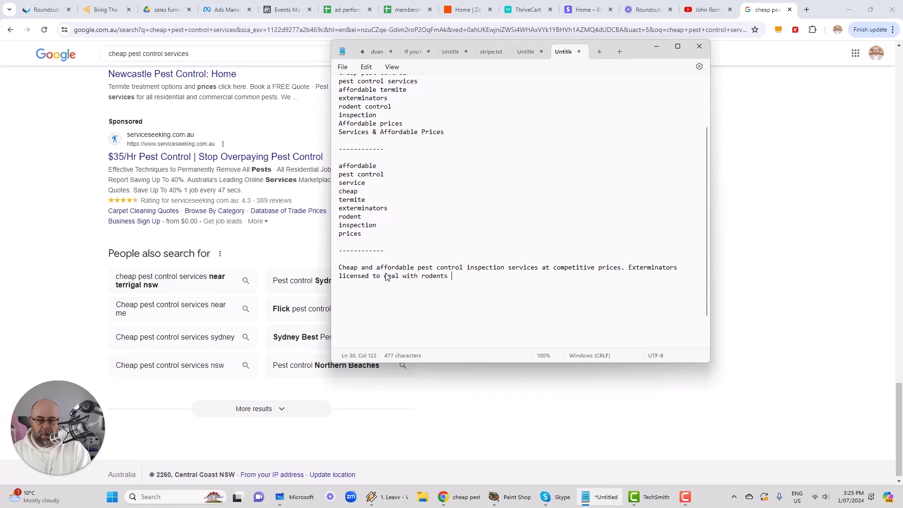
text(, termite)
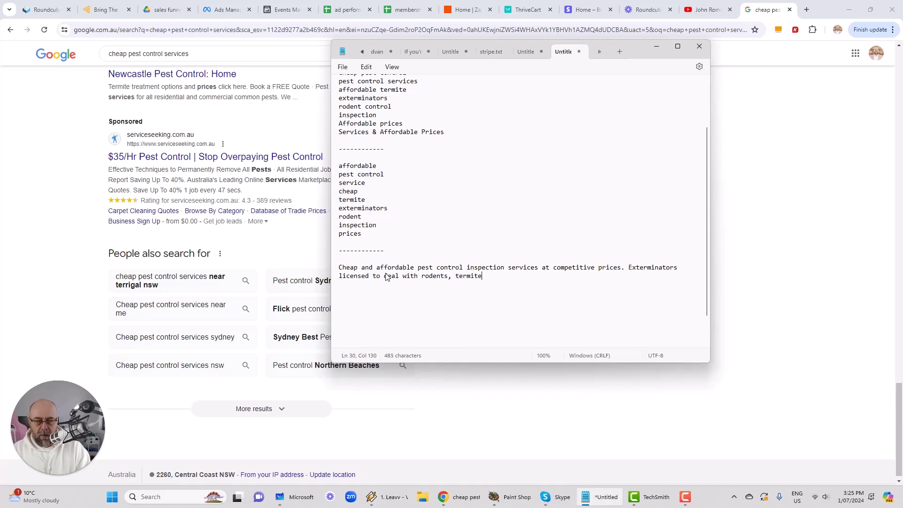
text(s and more.)
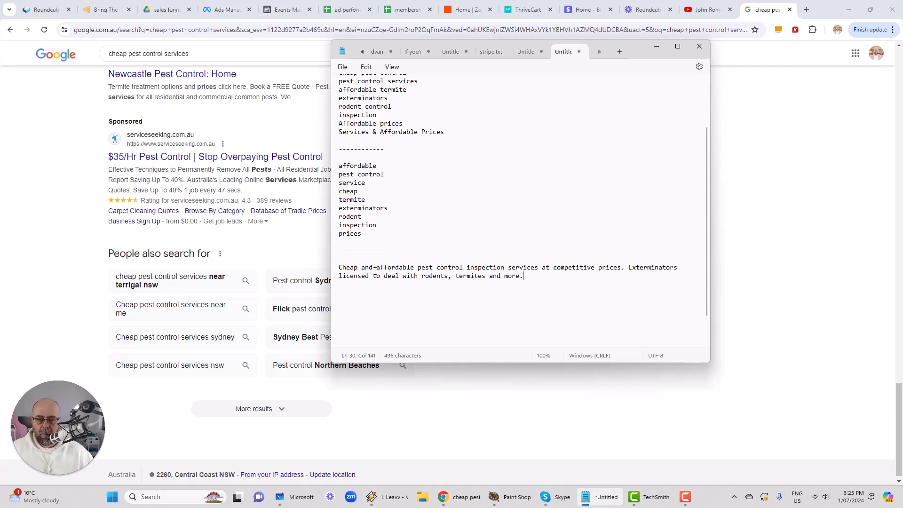
drag(376, 268, 468, 267)
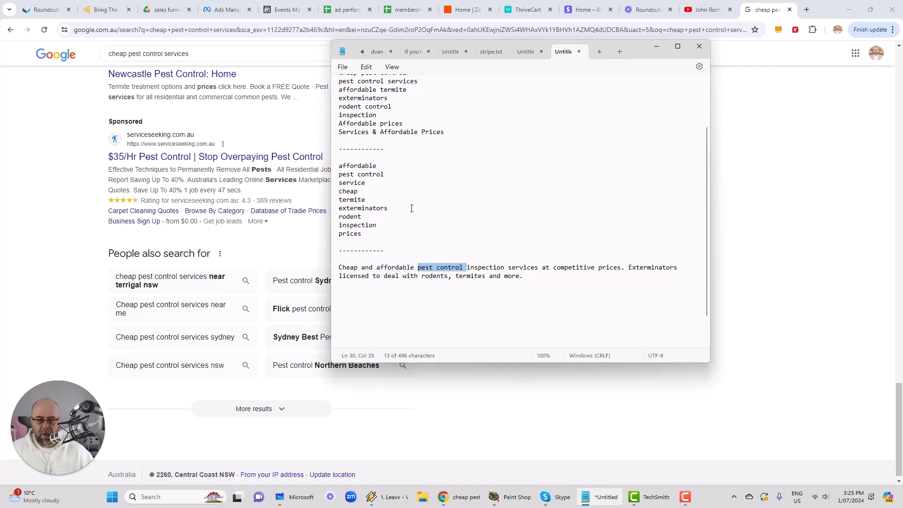
drag(508, 268, 539, 268)
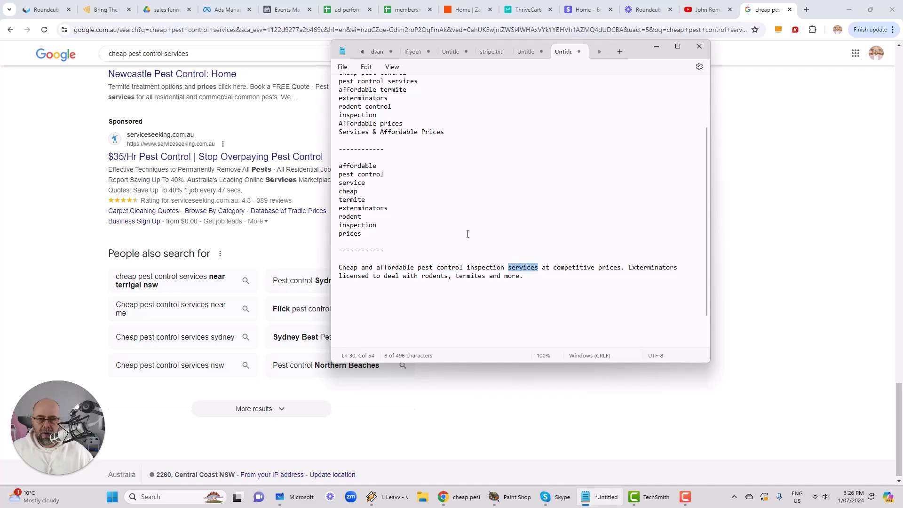
drag(358, 268, 335, 269)
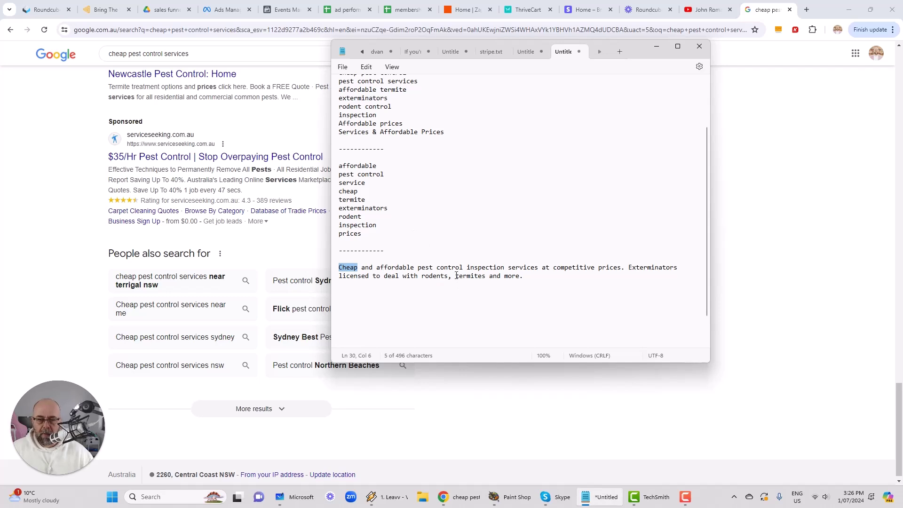
drag(456, 276, 484, 278)
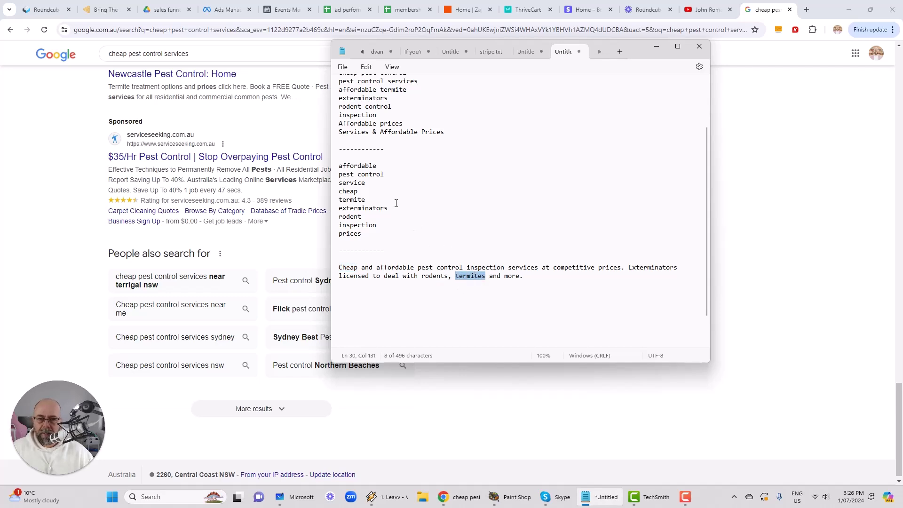
drag(633, 269, 663, 269)
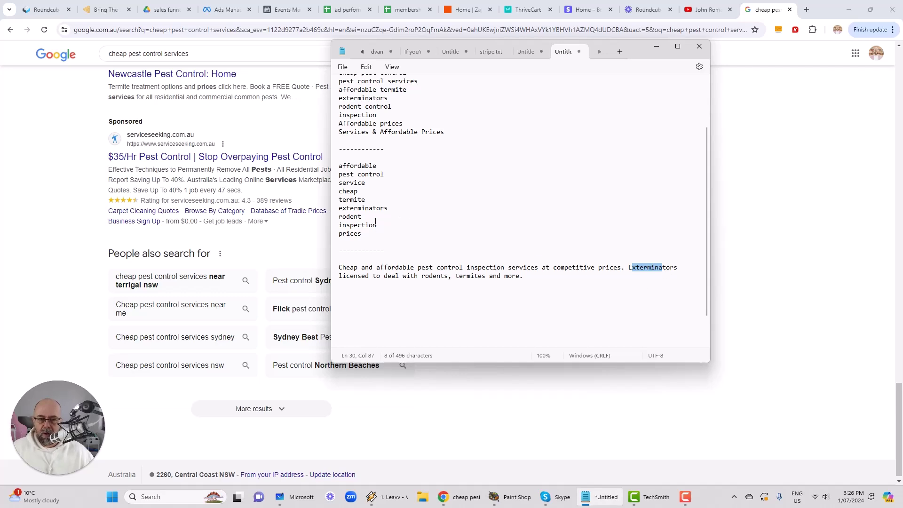
drag(421, 277, 492, 269)
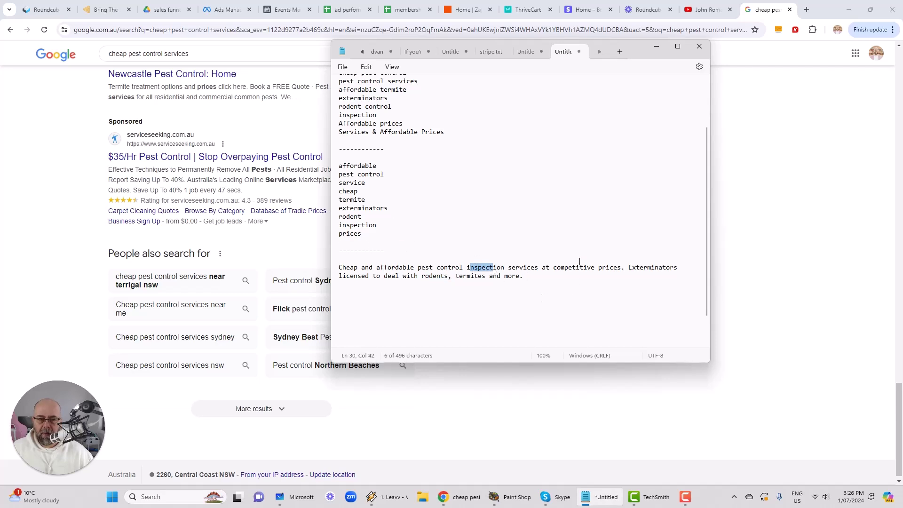
double_click(605, 268)
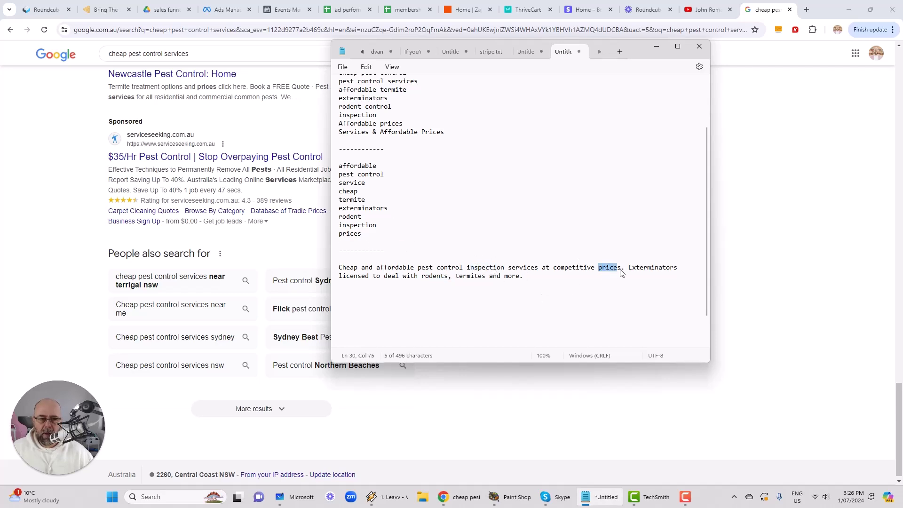
click(527, 276)
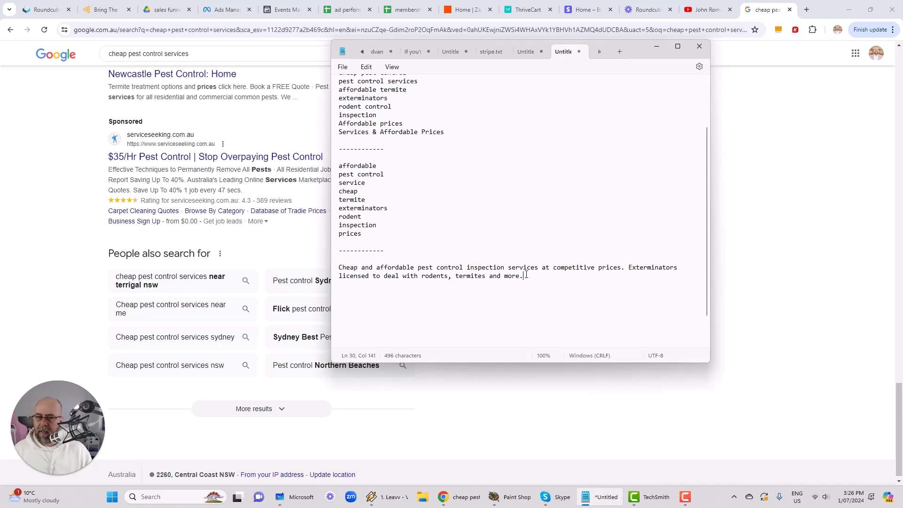
Step: Scroll to the top of the Notepad notes and place the cursor on the empty third line
scroll(493, 105, up, 3)
click(492, 105)
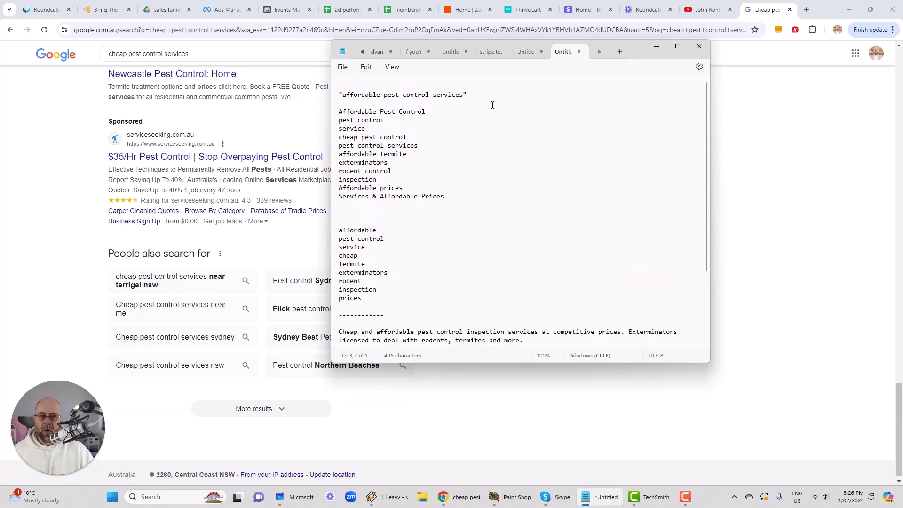